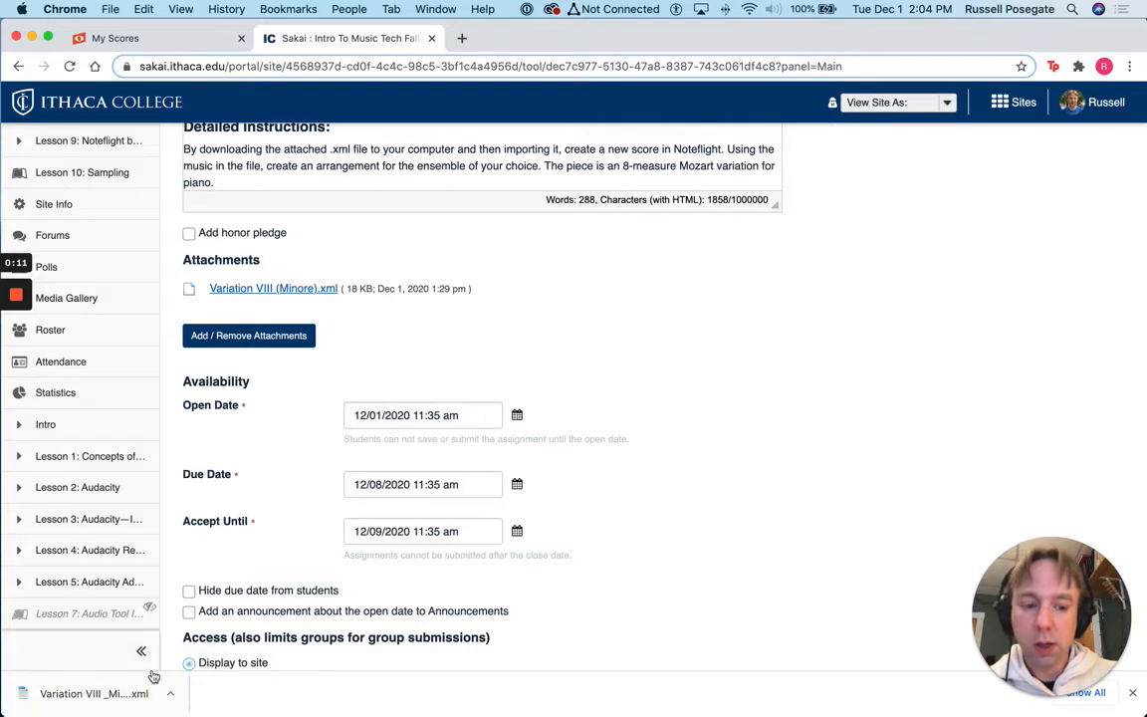
Dismiss the finished download notice and switch to Noteflight's My Scores list
{"action": "left_click", "coordinate": [1132, 694]}
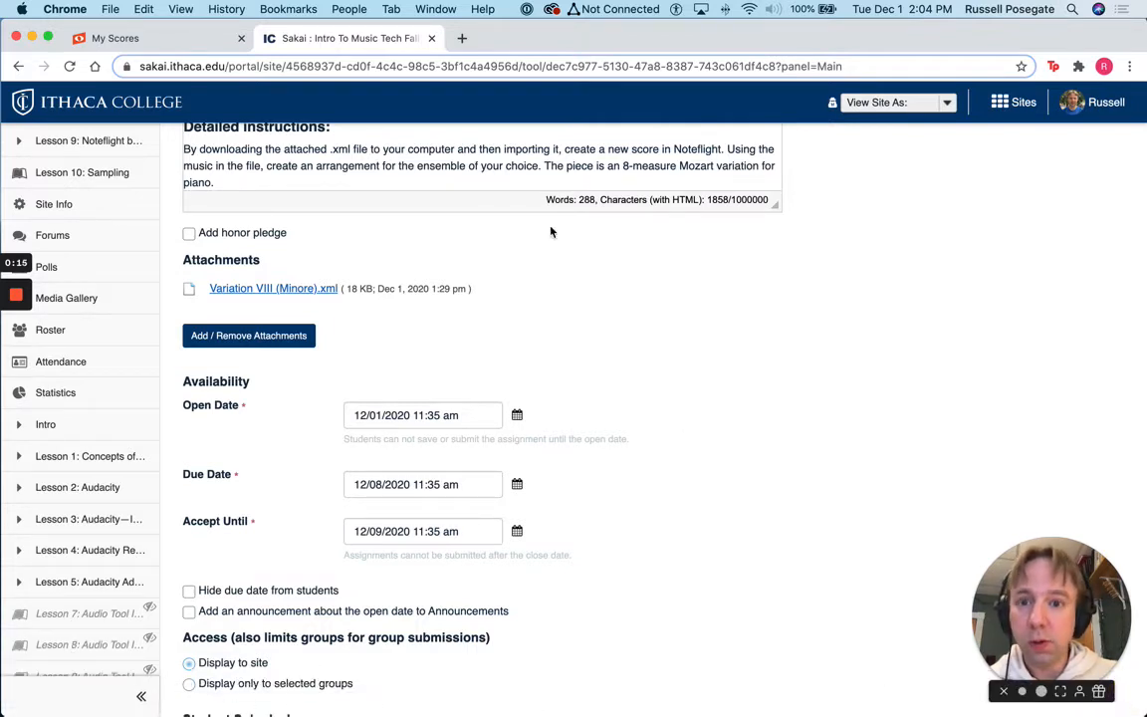
{"action": "left_click", "coordinate": [179, 40]}
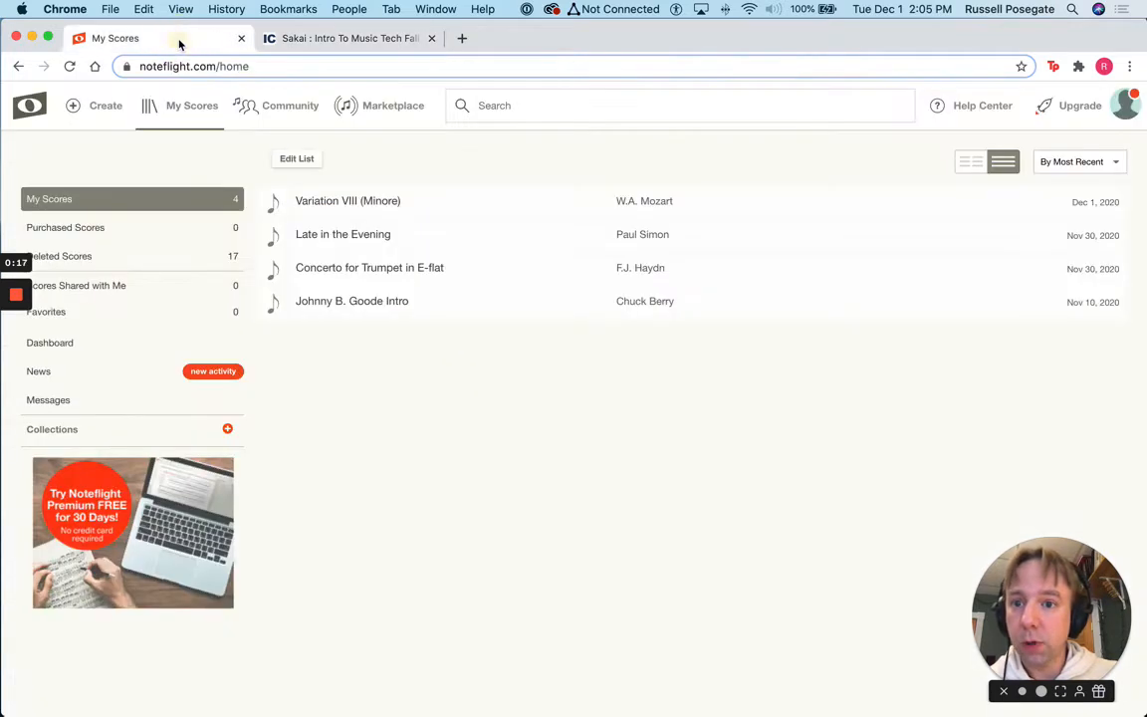
Create a new score by importing Variation VIII _Minore_.xml from the Downloads folder
{"action": "left_click", "coordinate": [96, 106]}
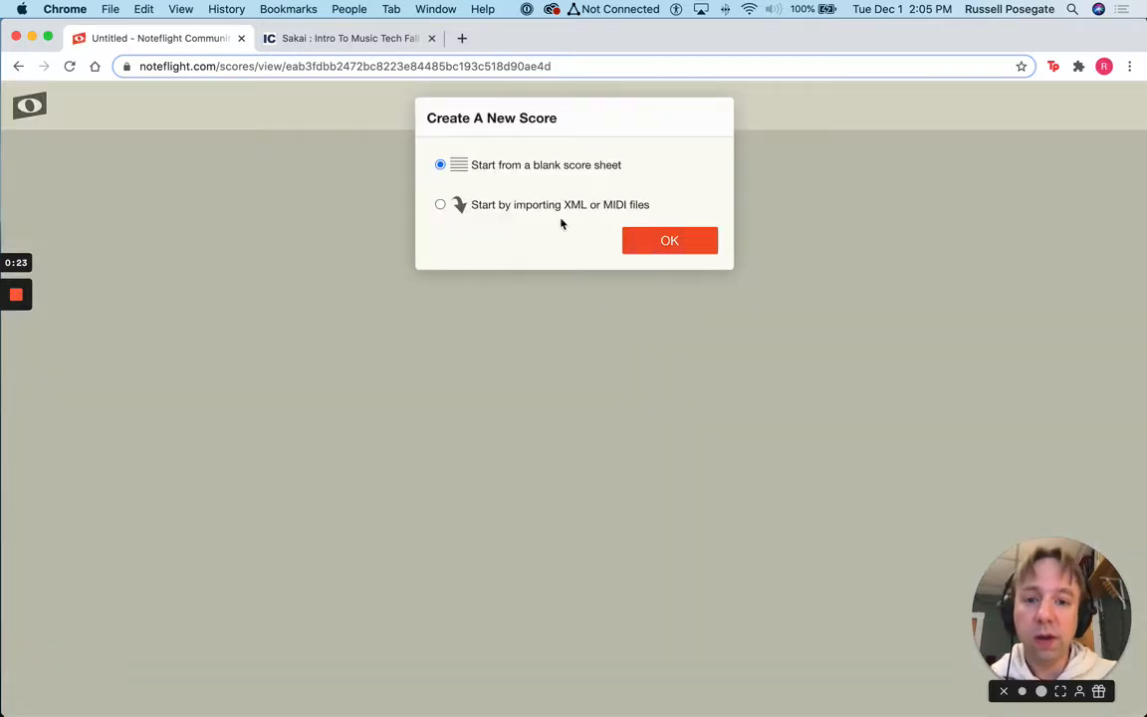
{"action": "left_click", "coordinate": [534, 205]}
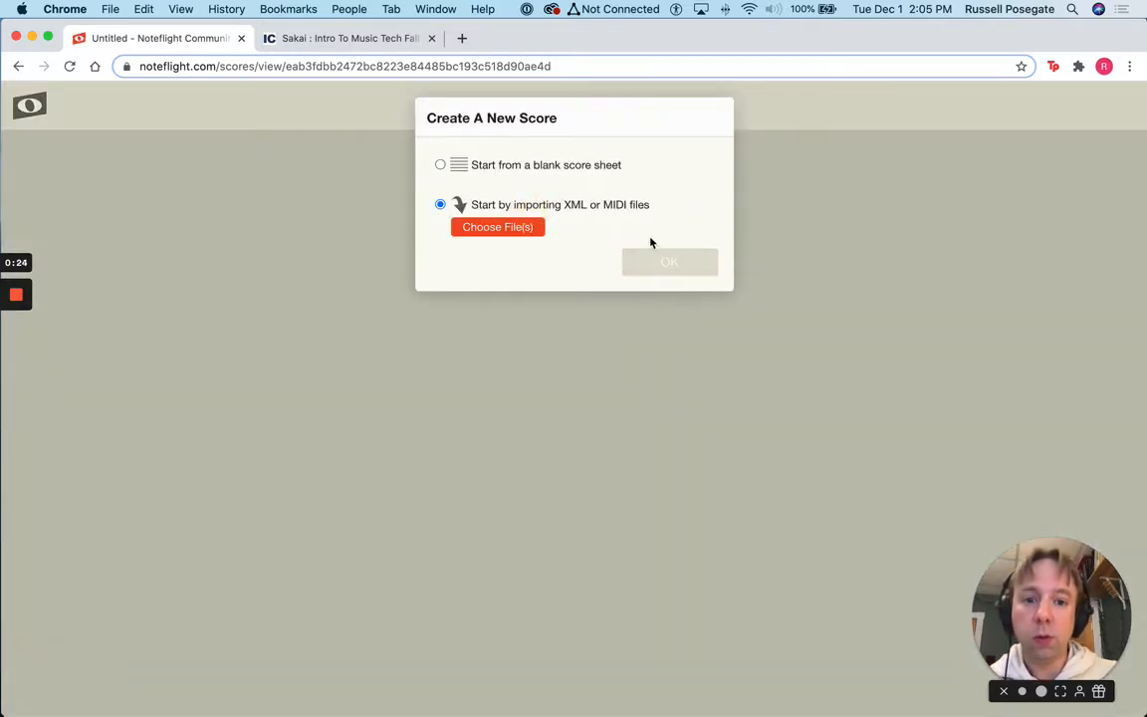
{"action": "left_click", "coordinate": [467, 228]}
{"action": "left_click", "coordinate": [129, 203]}
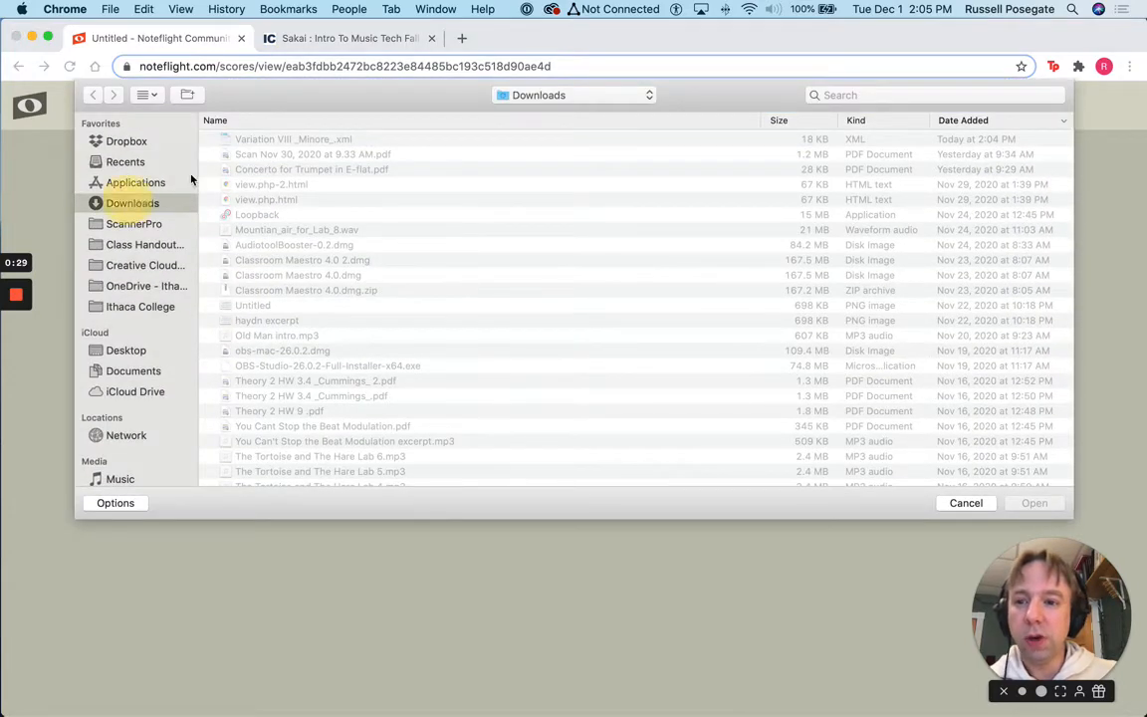
{"action": "left_click", "coordinate": [252, 143]}
{"action": "double_click", "coordinate": [252, 142]}
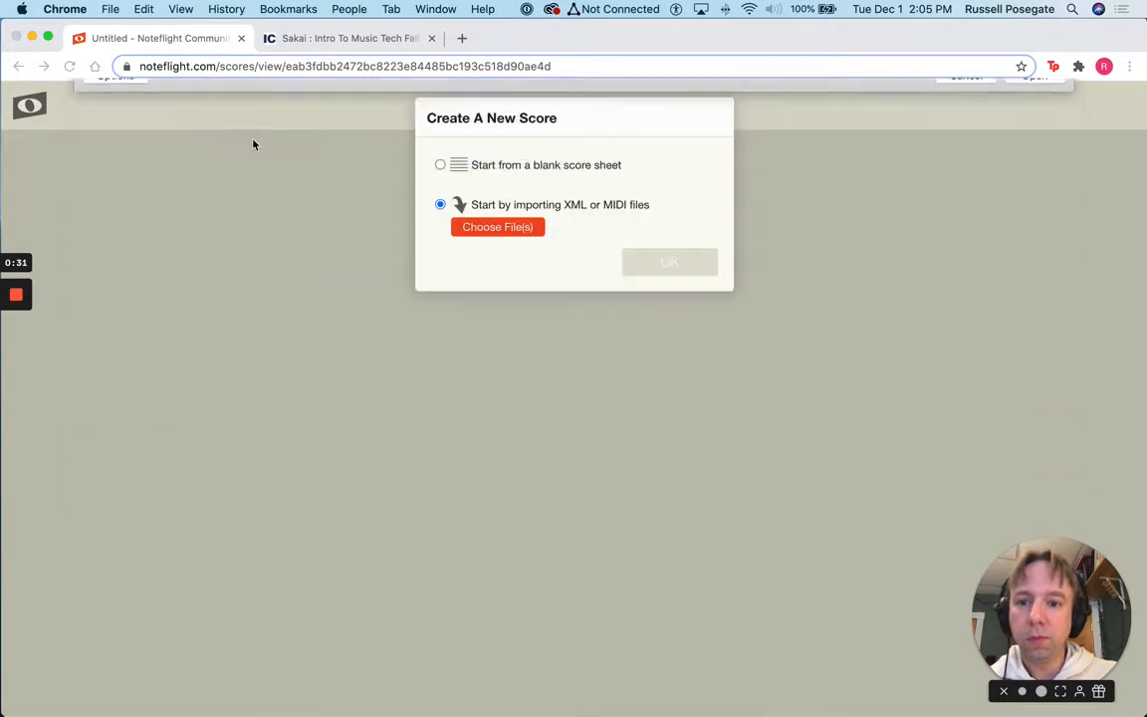
{"action": "left_click", "coordinate": [671, 416]}
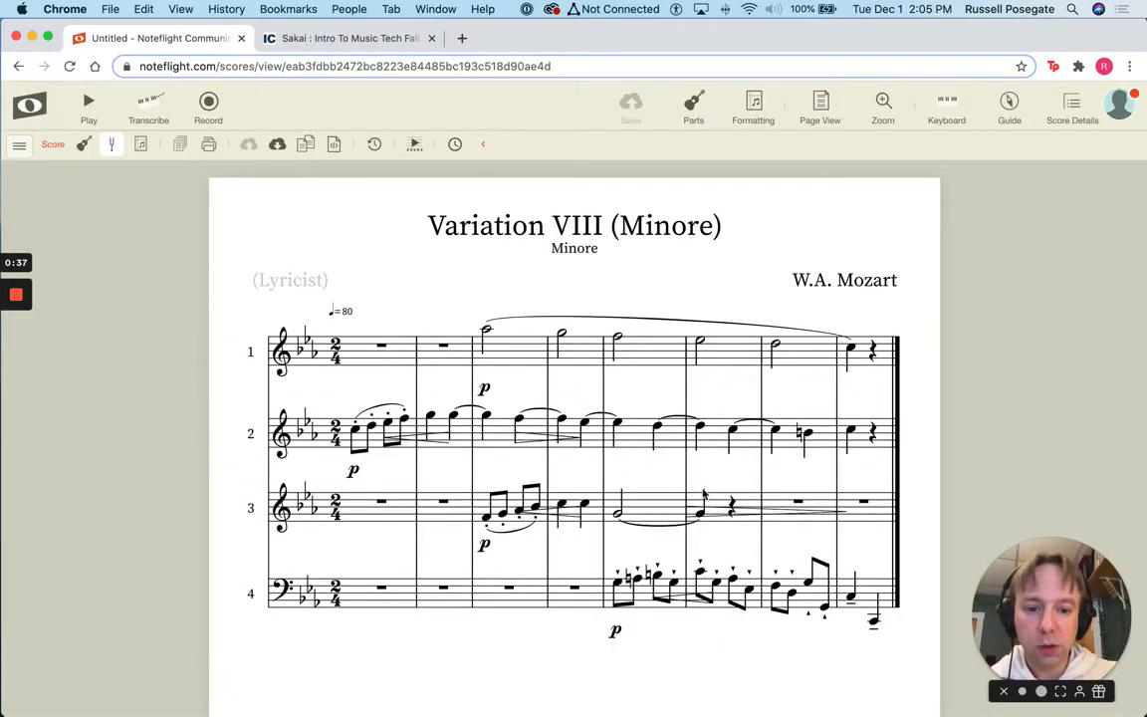
Drag the crescendo/decrescendo hairpins on staves 2, 3 and 4 below their staves, then show the parts list
{"action": "left_click_drag", "start_coordinate": [682, 600], "coordinate": [683, 620]}
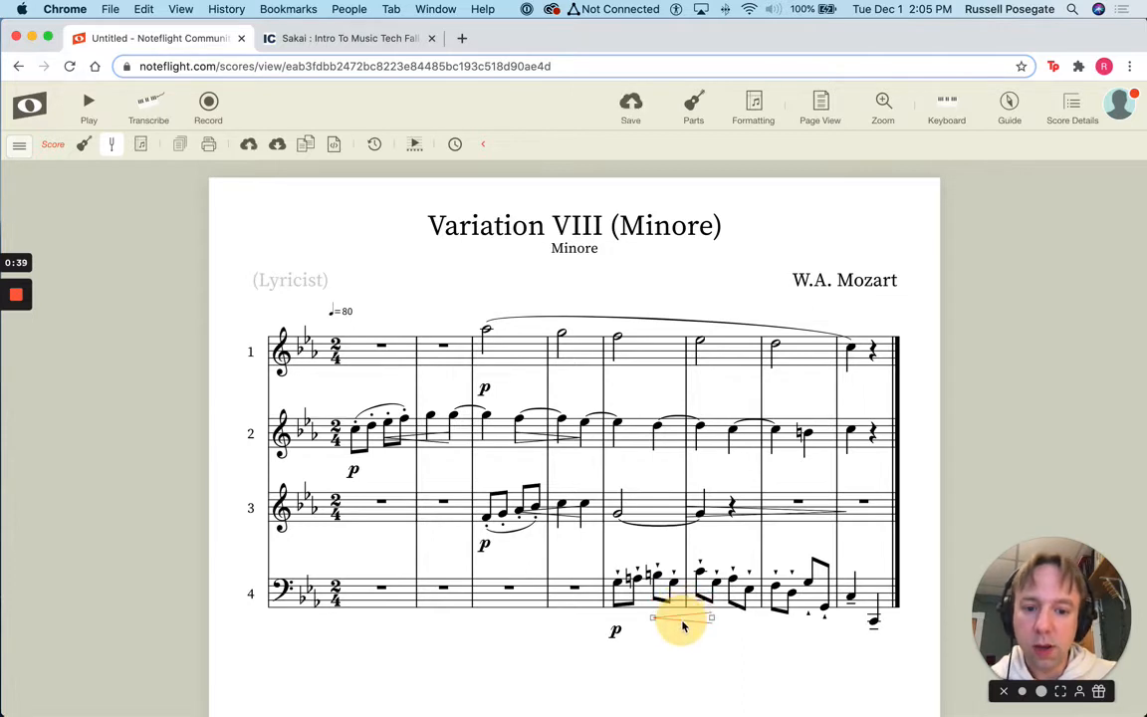
{"action": "left_click_drag", "start_coordinate": [544, 515], "coordinate": [538, 542]}
{"action": "left_click", "coordinate": [738, 514]}
{"action": "left_click_drag", "start_coordinate": [738, 513], "coordinate": [738, 551]}
{"action": "left_click", "coordinate": [532, 436]}
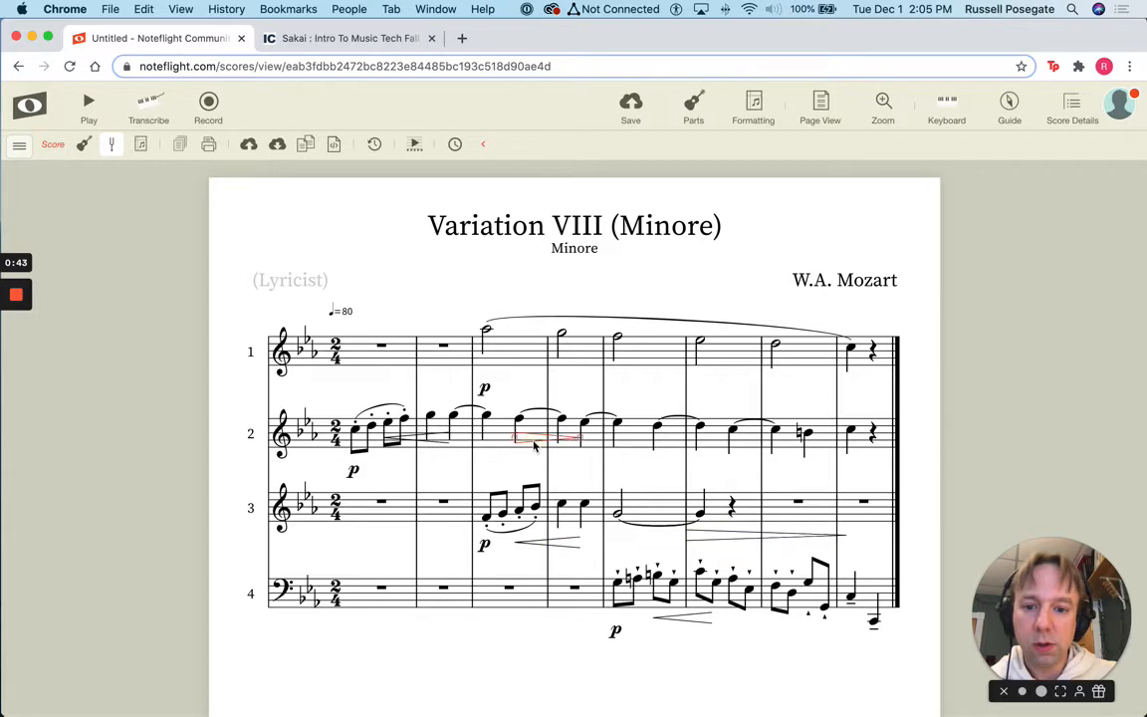
{"action": "left_click_drag", "start_coordinate": [533, 436], "coordinate": [530, 461]}
{"action": "left_click_drag", "start_coordinate": [419, 445], "coordinate": [423, 464]}
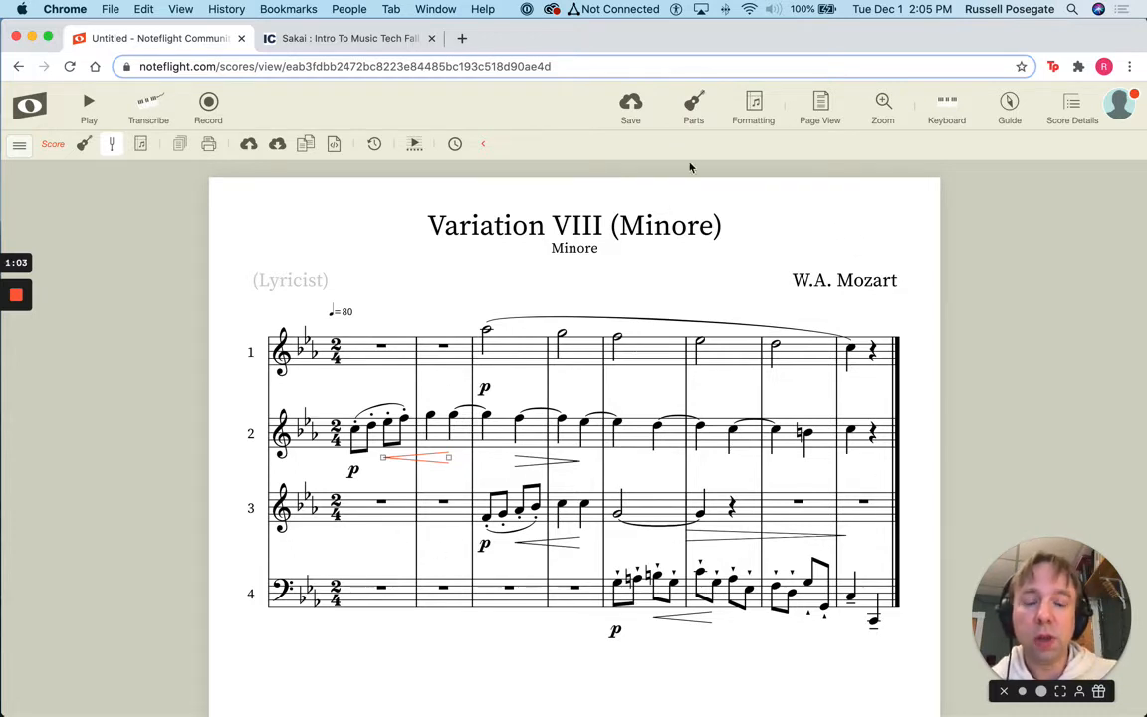
{"action": "left_click", "coordinate": [694, 104]}
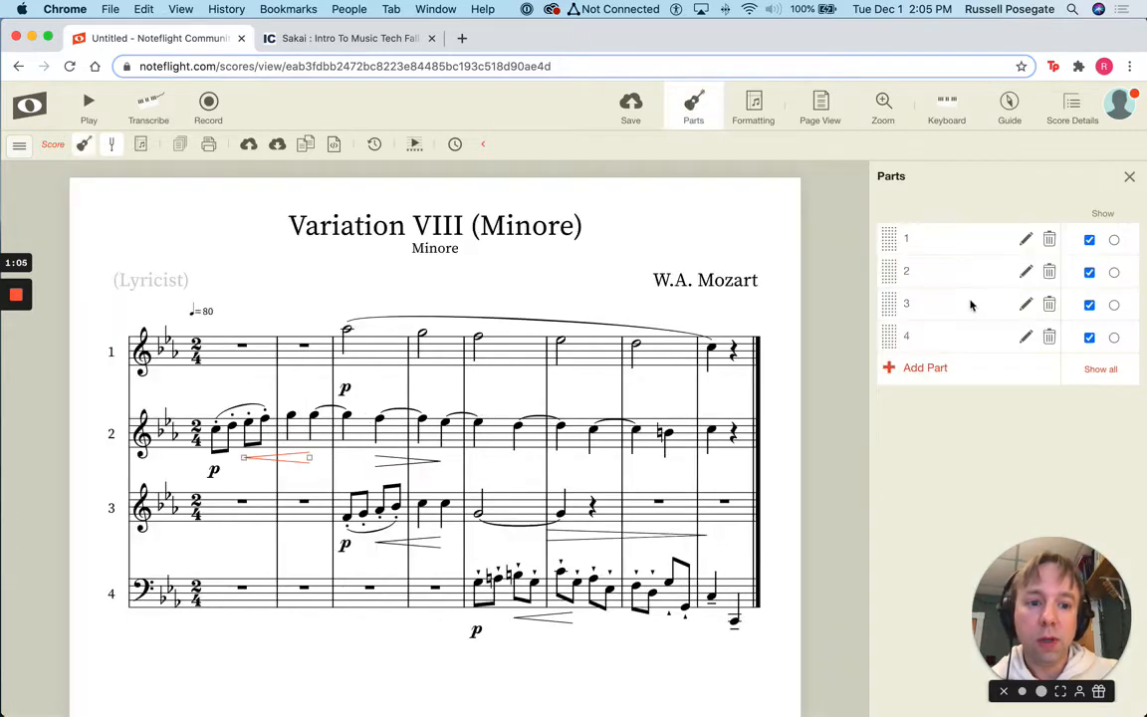
Add Soprano Sax and Alto Sax parts from the woodwind instruments
{"action": "left_click", "coordinate": [925, 370]}
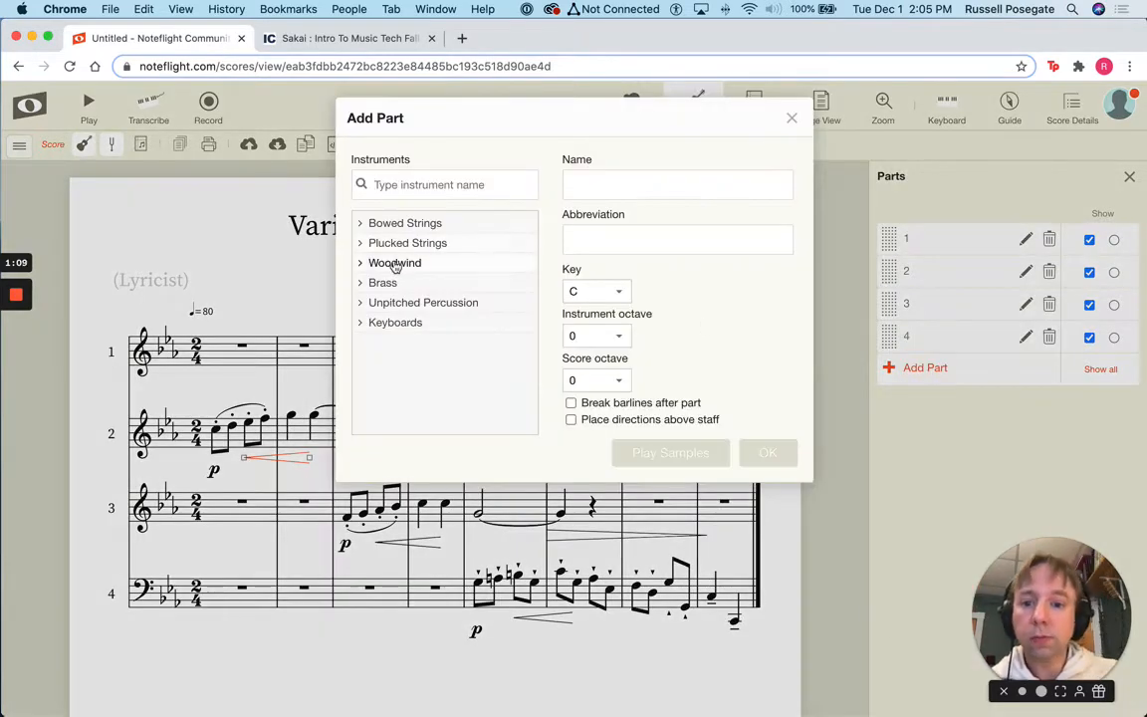
{"action": "left_click", "coordinate": [395, 264]}
{"action": "left_click", "coordinate": [409, 300]}
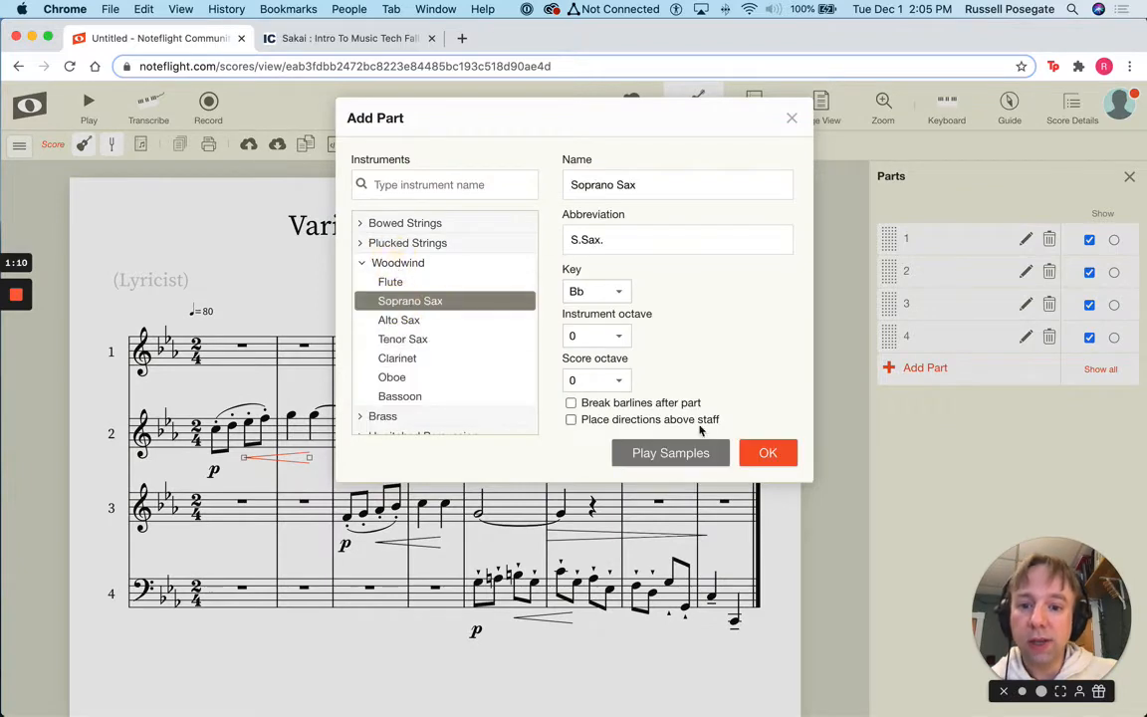
{"action": "left_click", "coordinate": [757, 453]}
{"action": "left_click", "coordinate": [930, 399]}
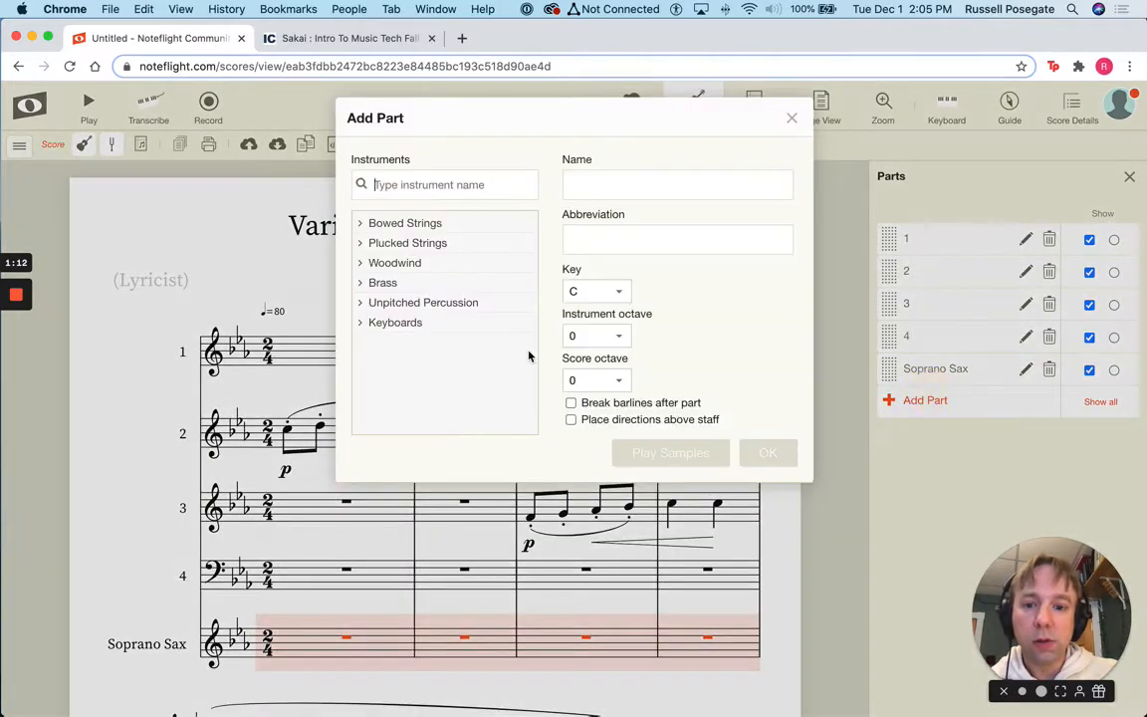
{"action": "left_click", "coordinate": [388, 283]}
{"action": "left_click", "coordinate": [396, 262]}
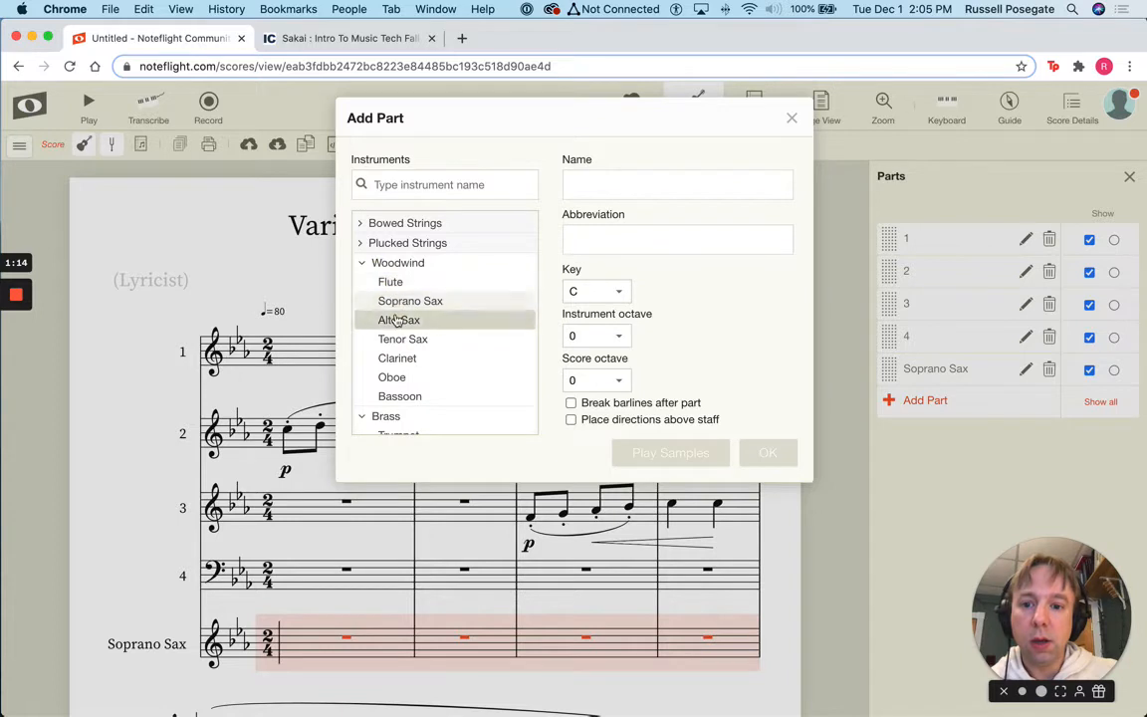
{"action": "left_click", "coordinate": [398, 320]}
{"action": "left_click", "coordinate": [767, 453]}
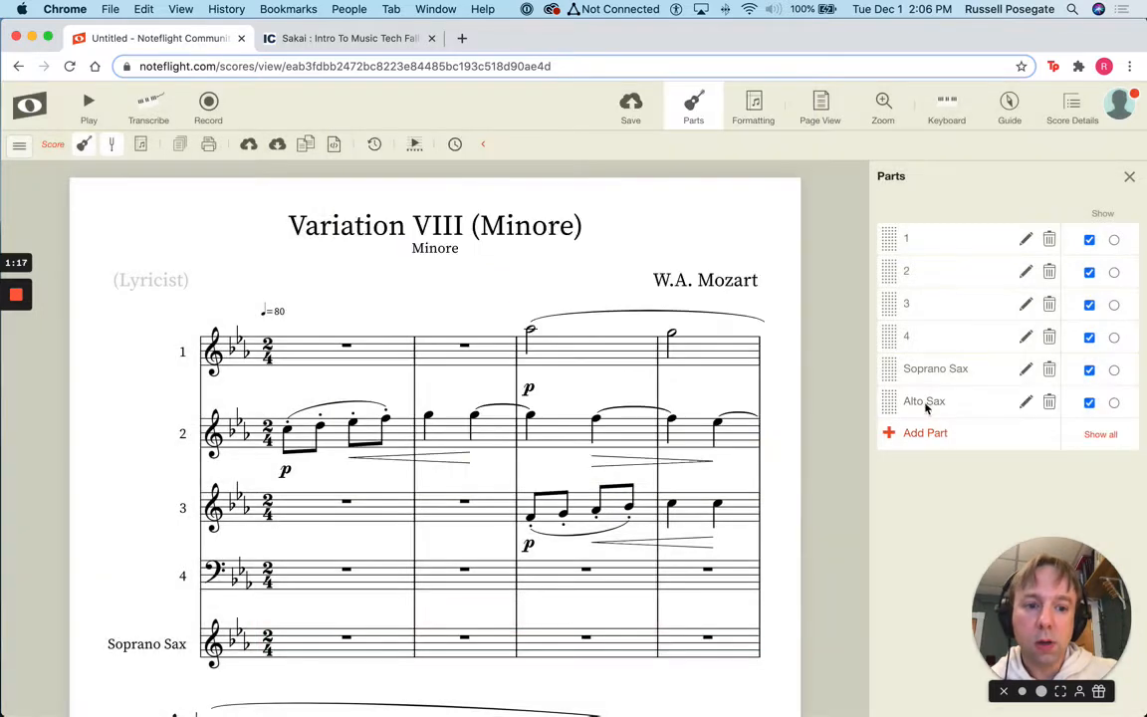
Add a Tenor Sax part from the woodwind instruments
{"action": "left_click", "coordinate": [926, 433]}
{"action": "left_click", "coordinate": [398, 263]}
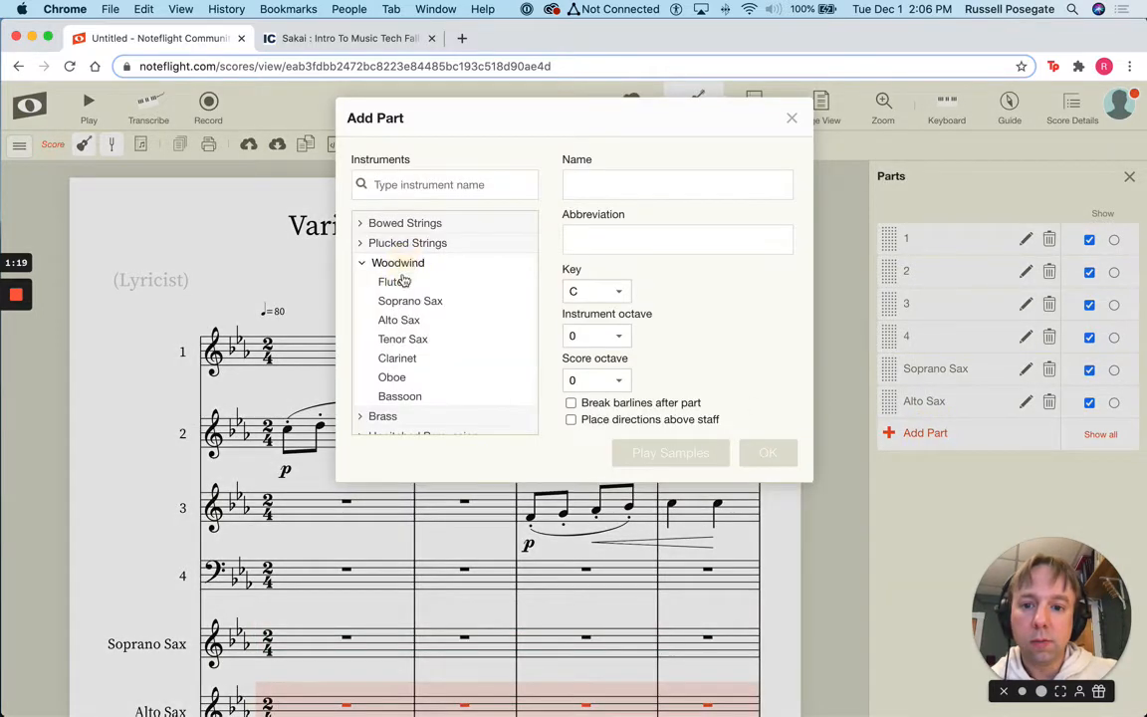
{"action": "left_click", "coordinate": [402, 339]}
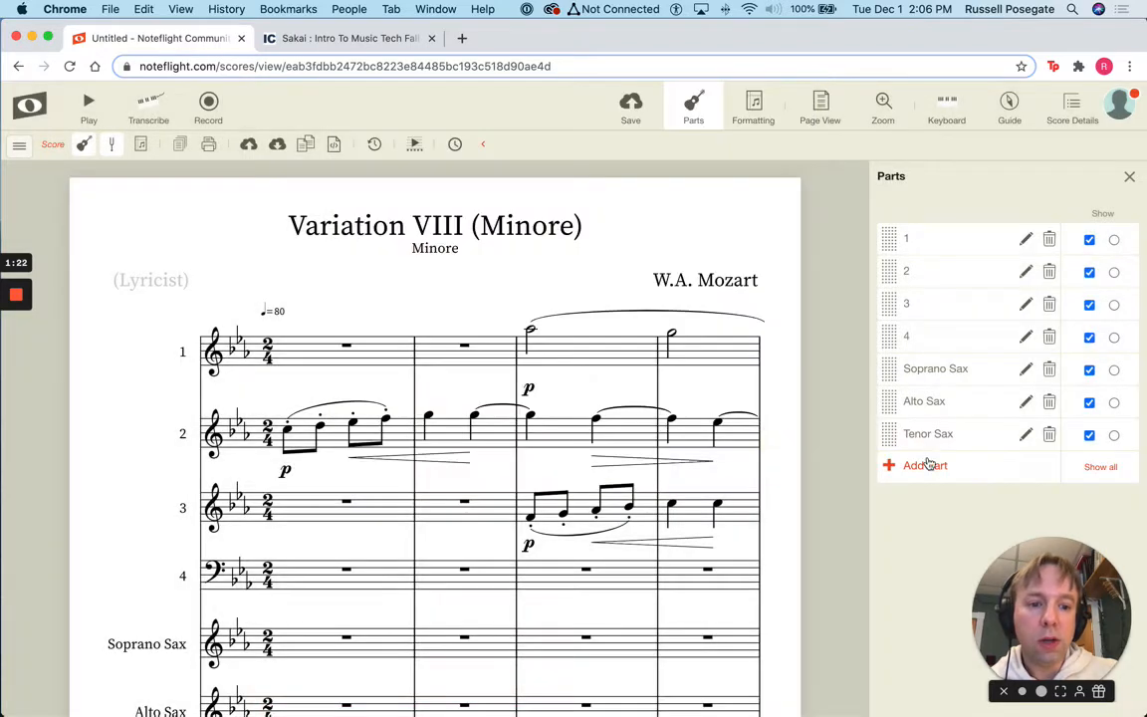
{"action": "left_click", "coordinate": [928, 464]}
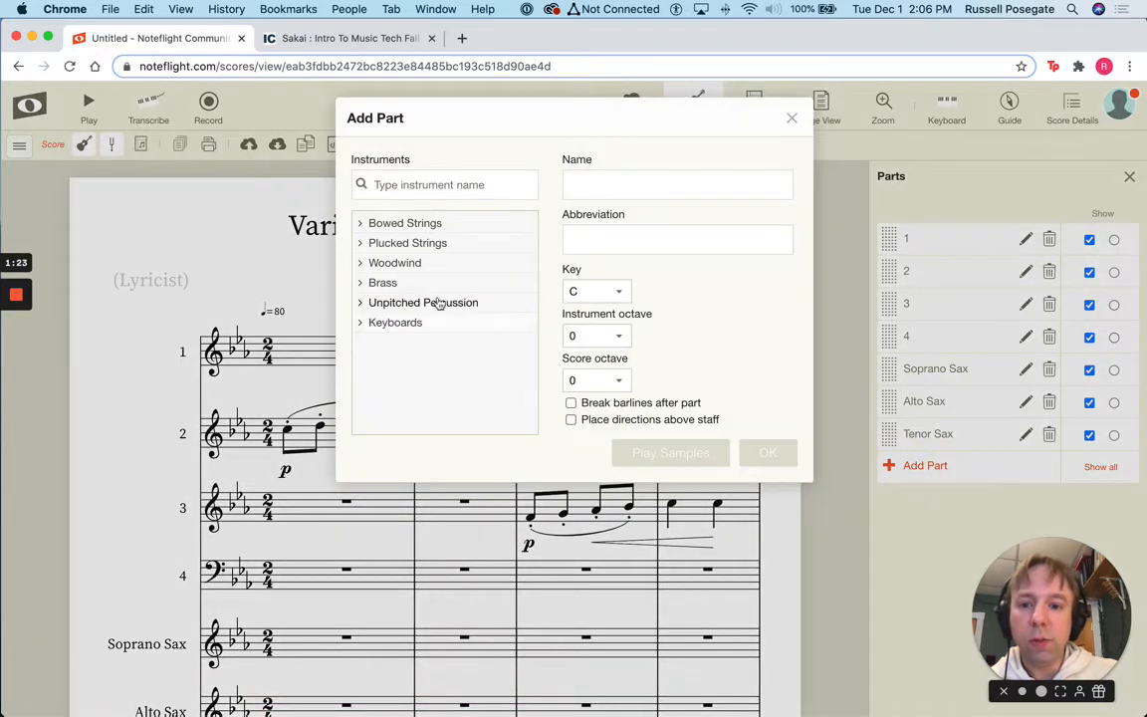
Add a Bari Sax part, abbreviated B.Sax., in the key of Eb, based on Tenor Sax
{"action": "left_click", "coordinate": [395, 265]}
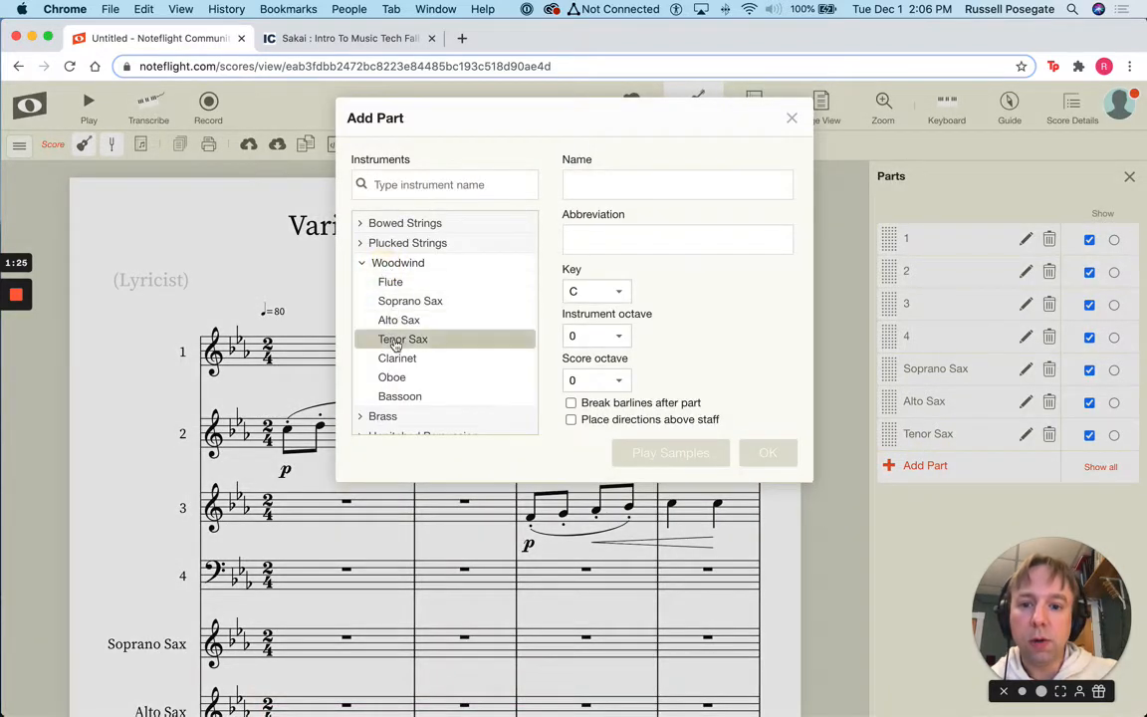
{"action": "left_click", "coordinate": [396, 341]}
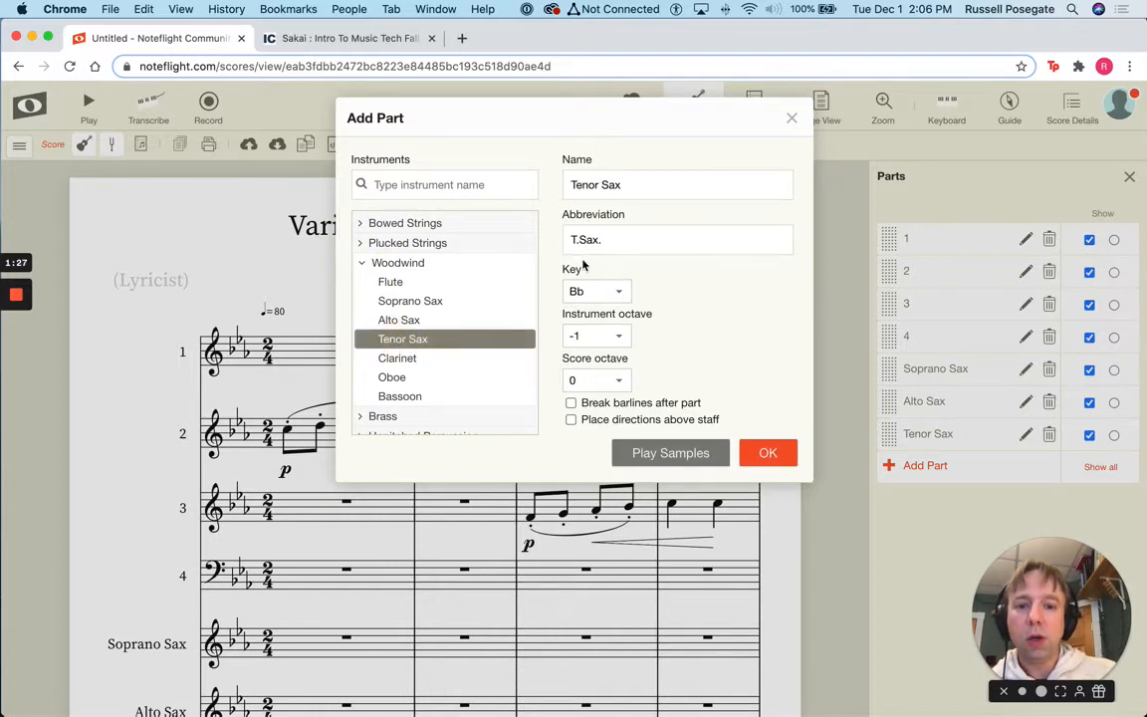
{"action": "double_click", "coordinate": [580, 184]}
{"action": "type", "text": "Bari"}
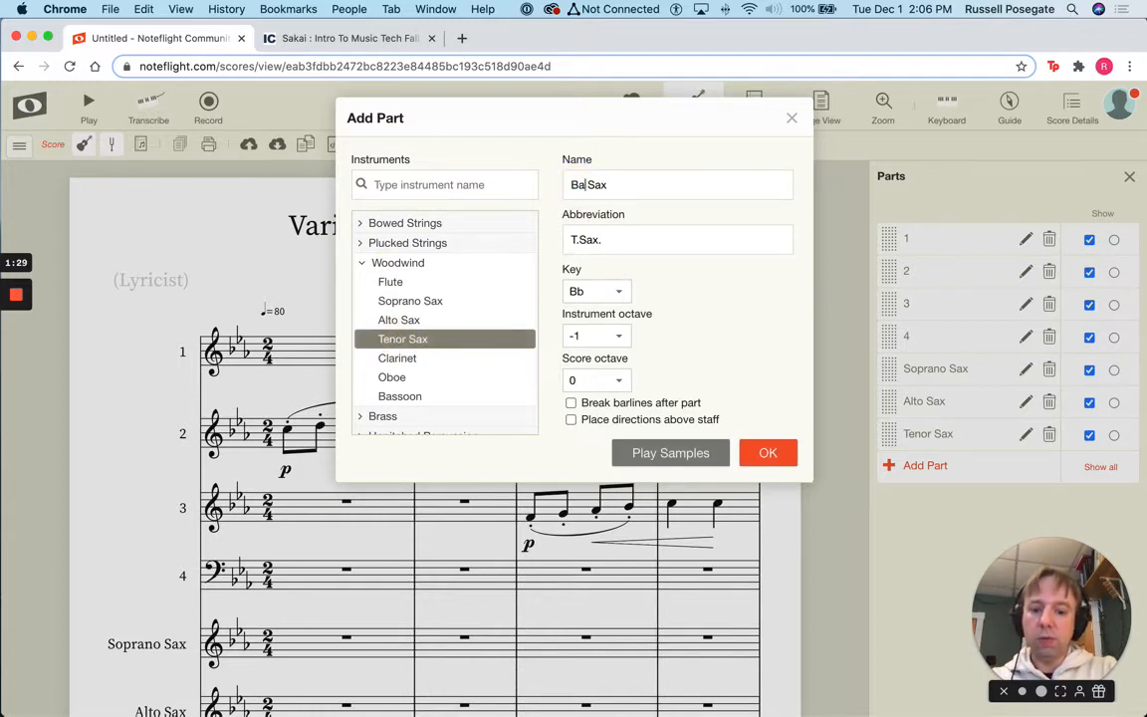
{"action": "double_click", "coordinate": [575, 240]}
{"action": "key", "text": "BackSpace"}
{"action": "type", "text": "B"}
{"action": "left_click", "coordinate": [584, 291]}
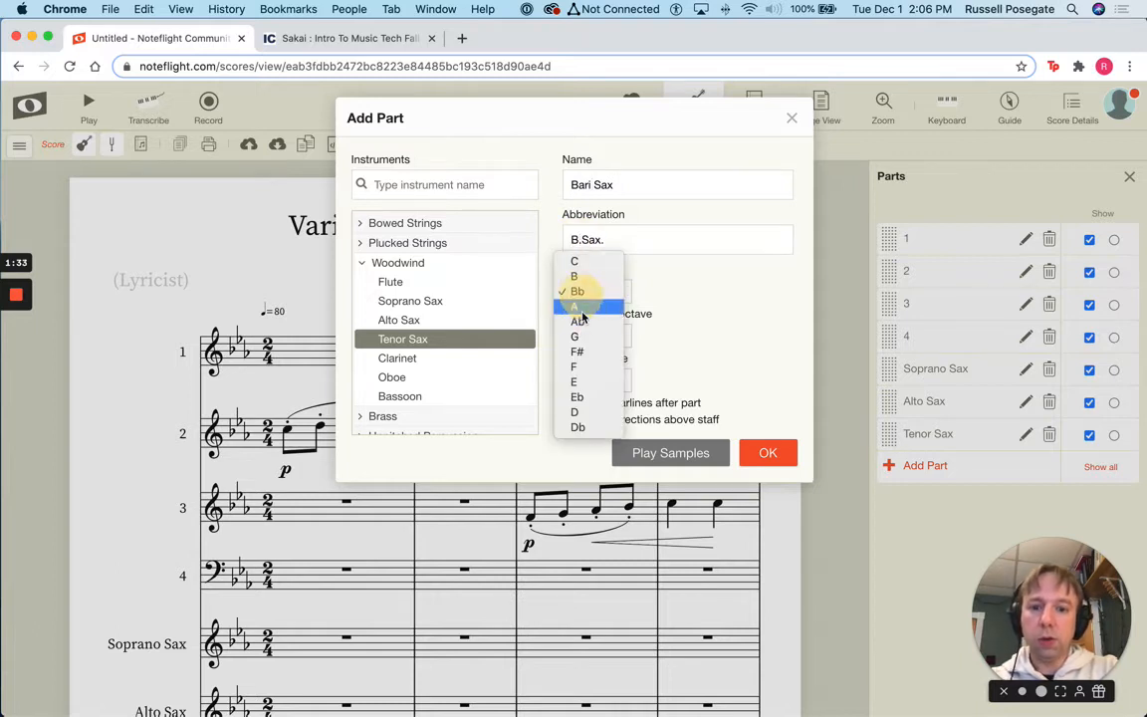
{"action": "left_click", "coordinate": [577, 397]}
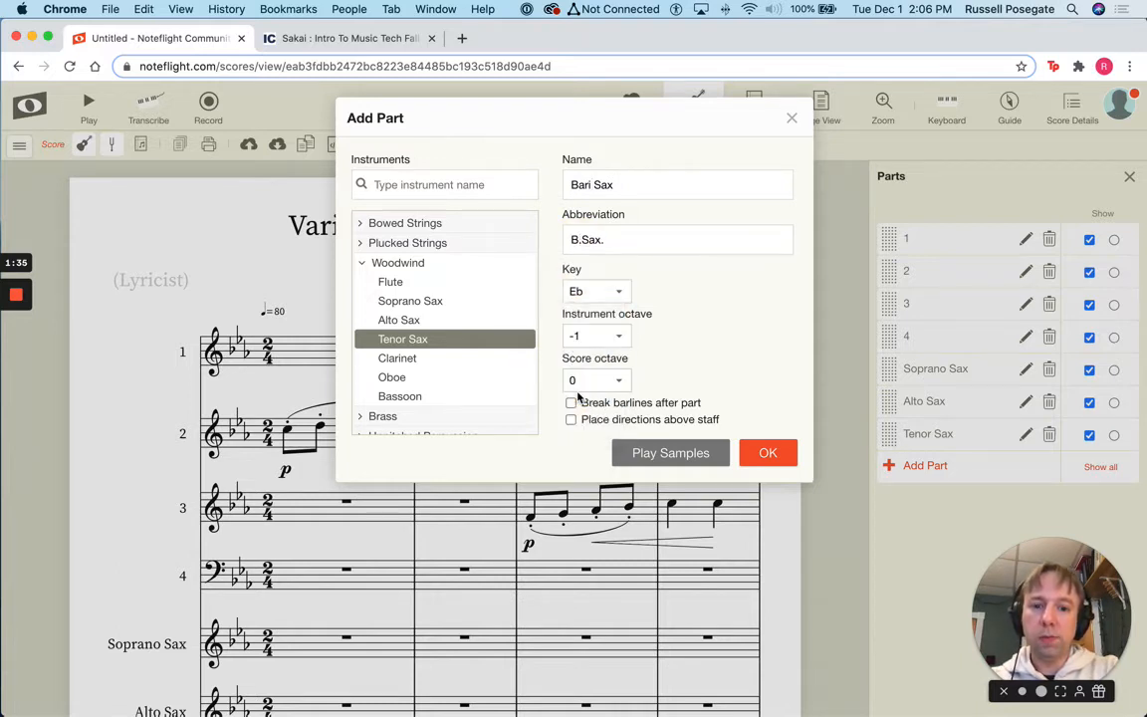
{"action": "left_click", "coordinate": [756, 456]}
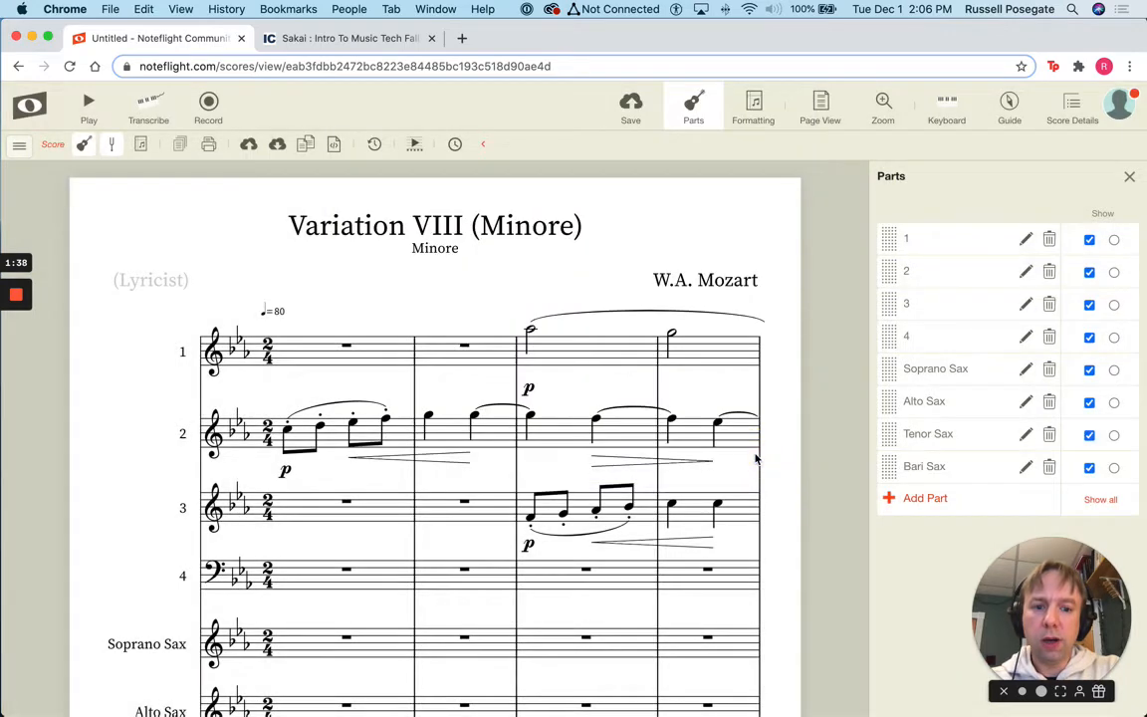
Show the score in concert pitch and close the Parts panel
{"action": "scroll", "coordinate": [542, 538], "scroll_direction": "down", "scroll_amount": 5}
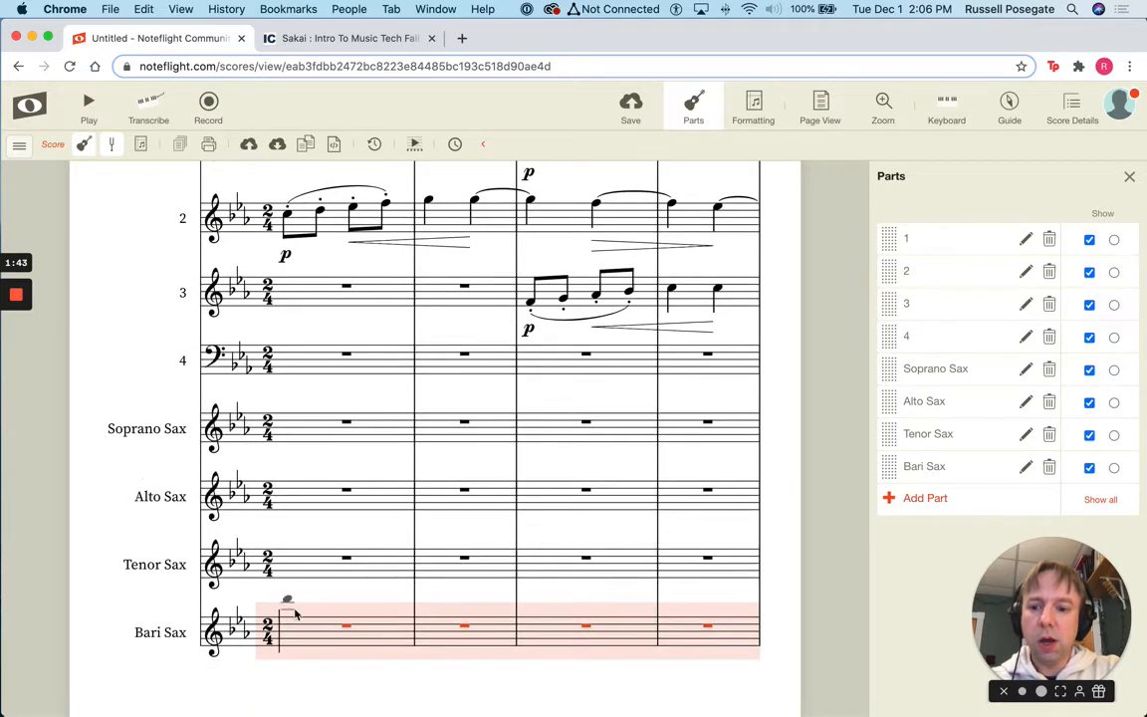
{"action": "left_click", "coordinate": [113, 147]}
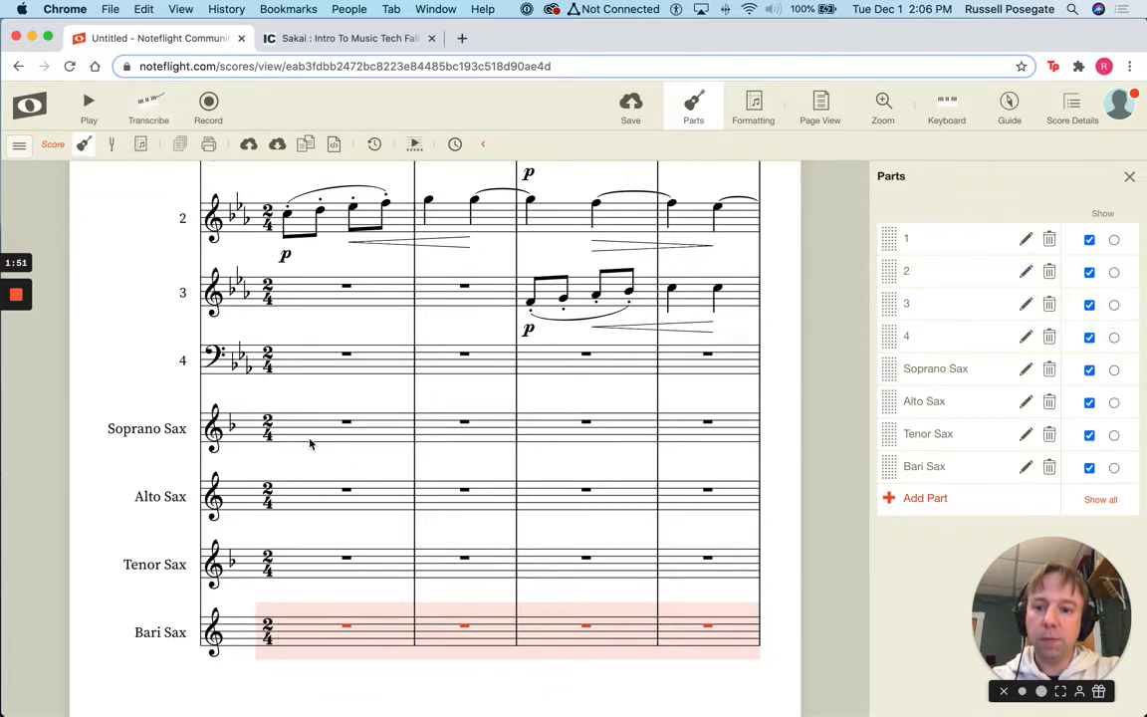
{"action": "scroll", "coordinate": [310, 444], "scroll_direction": "up", "scroll_amount": 5}
{"action": "scroll", "coordinate": [309, 444], "scroll_direction": "down", "scroll_amount": 1}
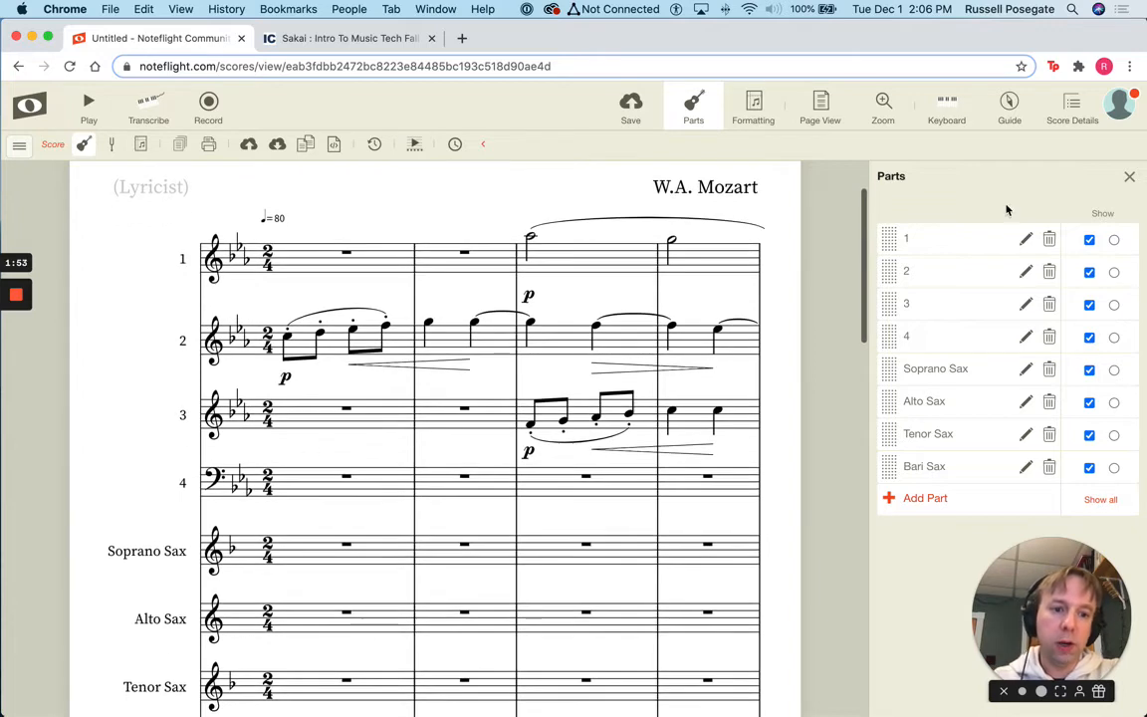
{"action": "left_click", "coordinate": [1129, 177]}
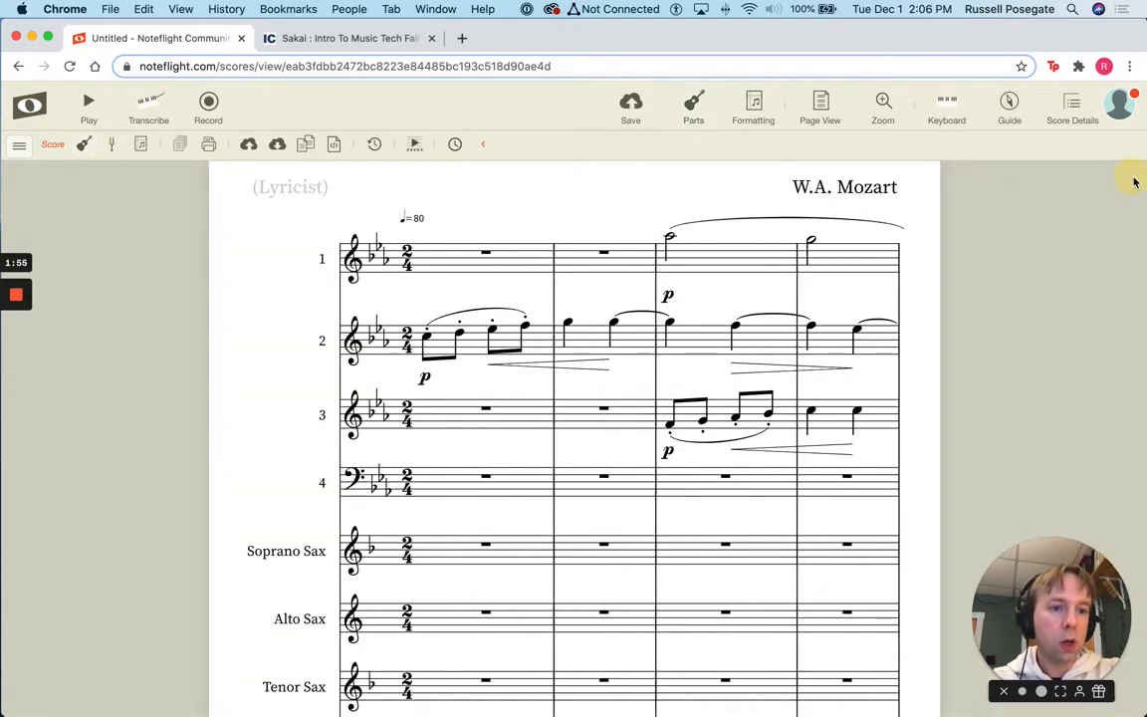
{"action": "scroll", "coordinate": [609, 502], "scroll_direction": "down", "scroll_amount": 10}
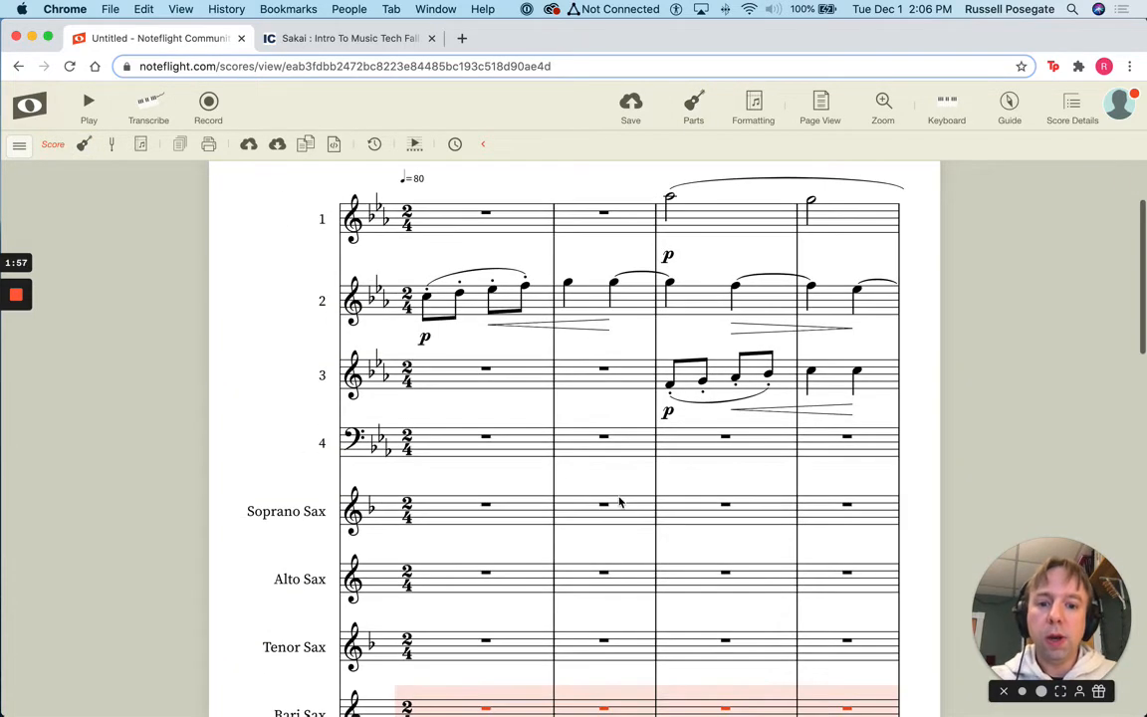
{"action": "scroll", "coordinate": [628, 500], "scroll_direction": "down", "scroll_amount": 5}
{"action": "scroll", "coordinate": [627, 500], "scroll_direction": "up", "scroll_amount": 10}
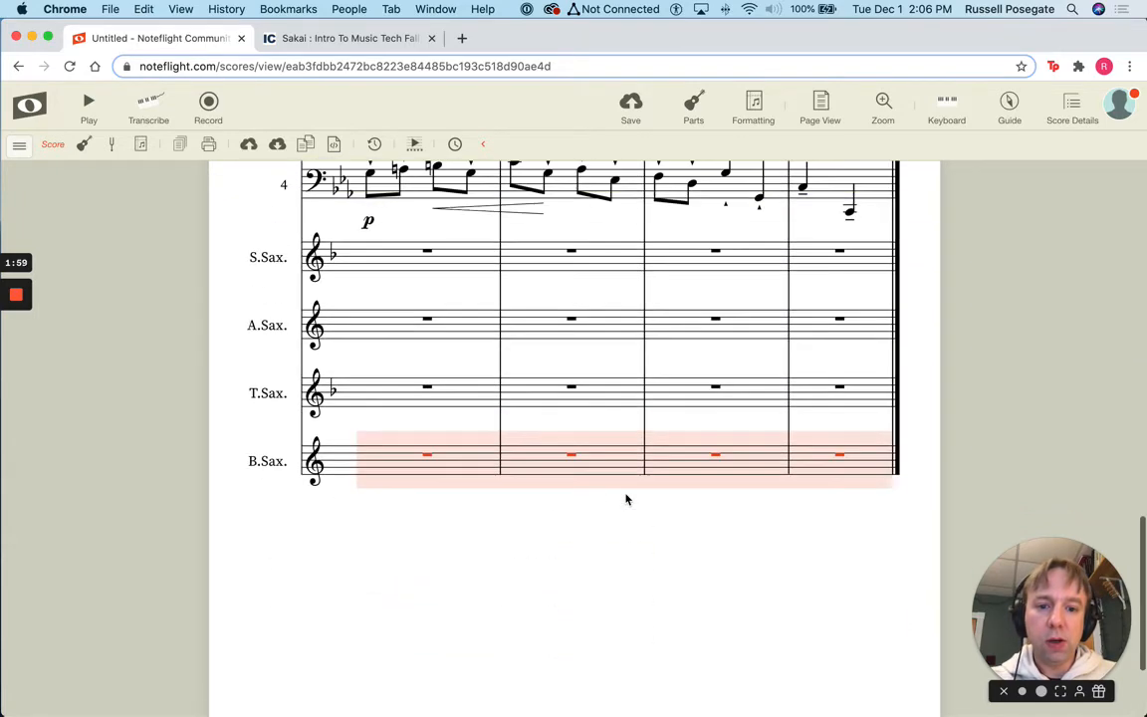
{"action": "scroll", "coordinate": [627, 499], "scroll_direction": "up", "scroll_amount": 15}
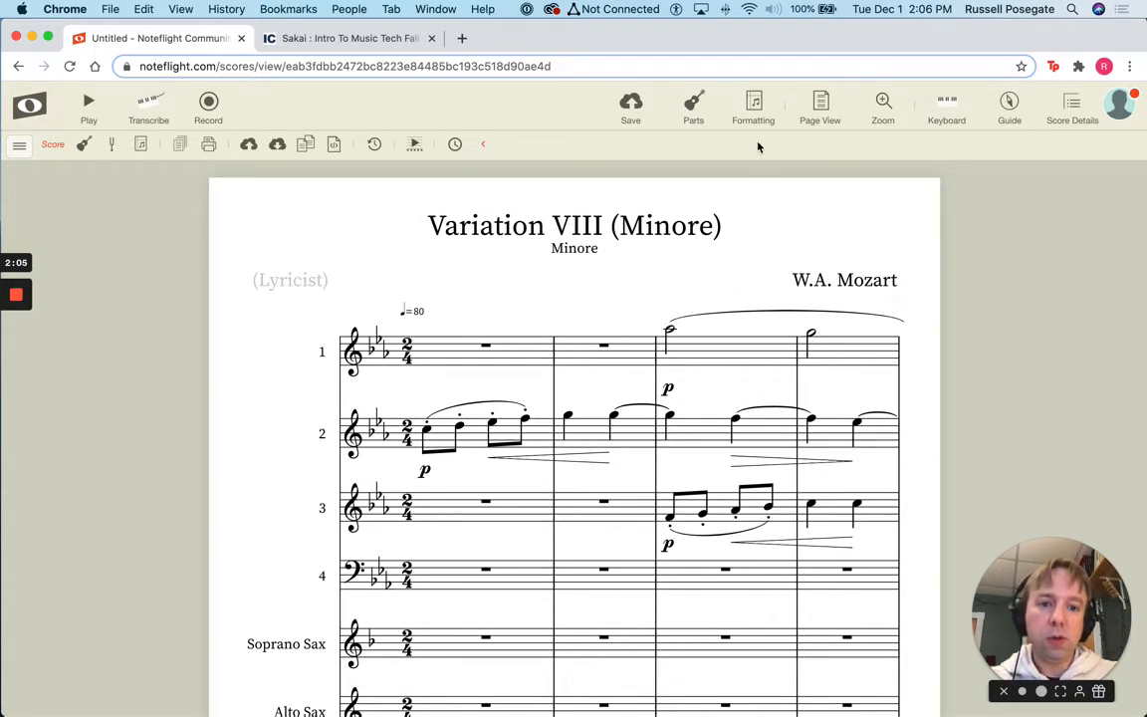
{"action": "left_click", "coordinate": [819, 112]}
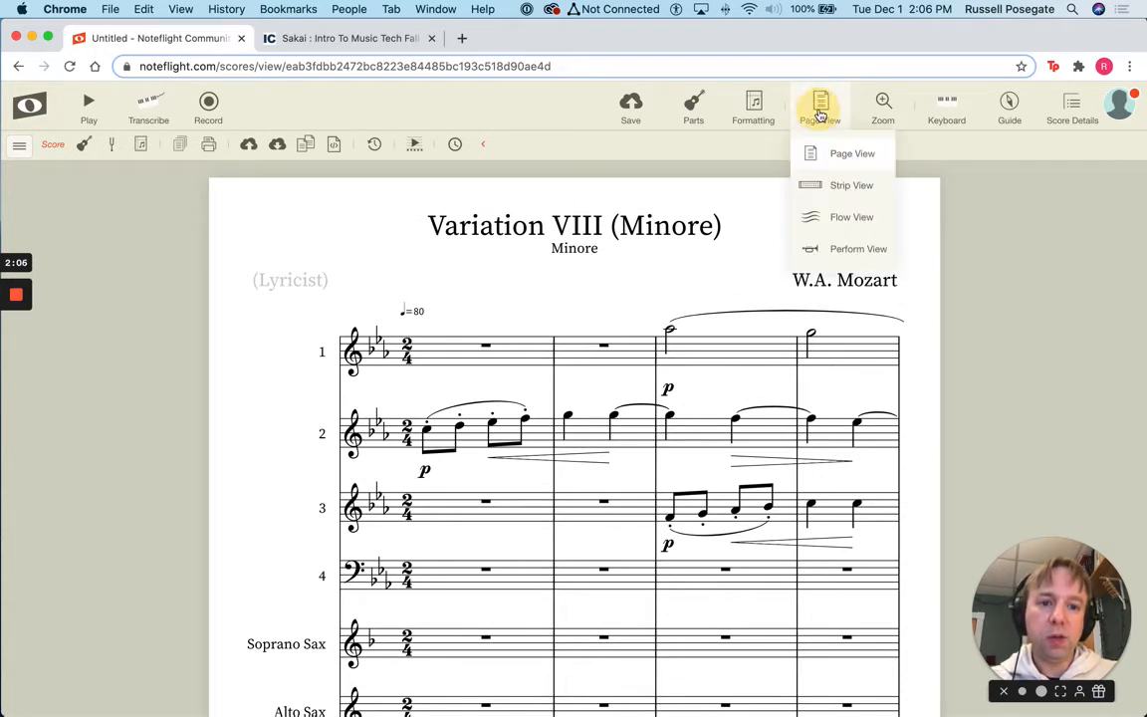
Switch the score to Strip View and play back its opening bars
{"action": "left_click", "coordinate": [850, 185]}
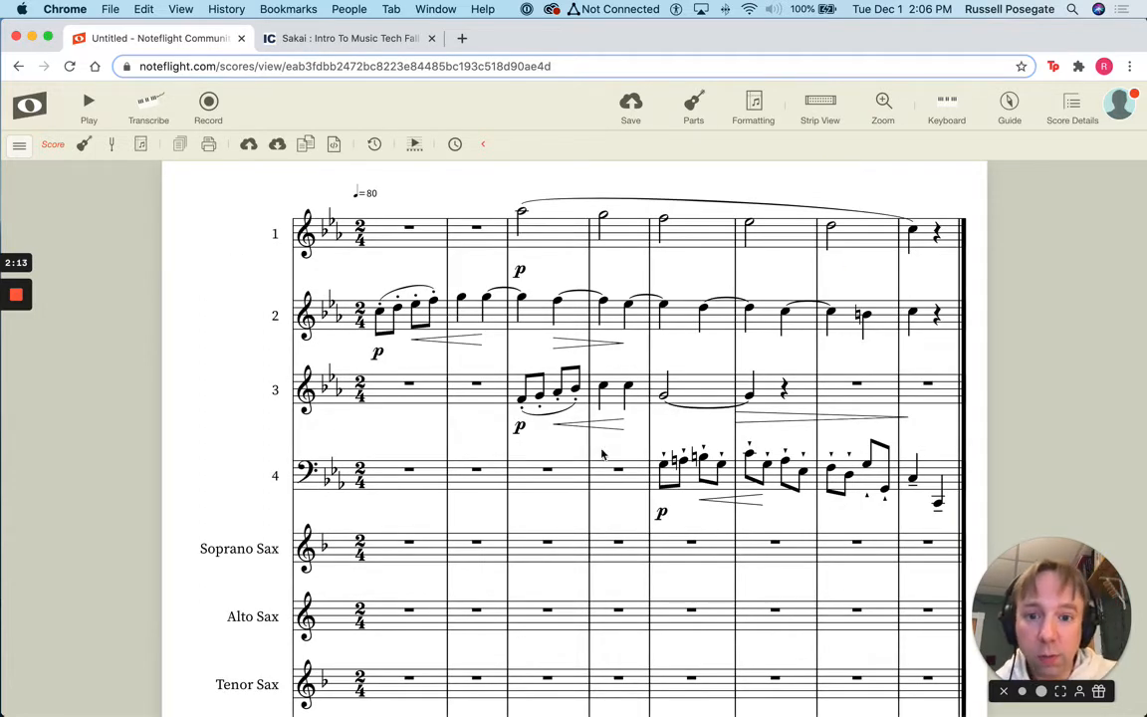
{"action": "scroll", "coordinate": [601, 455], "scroll_direction": "down", "scroll_amount": 3}
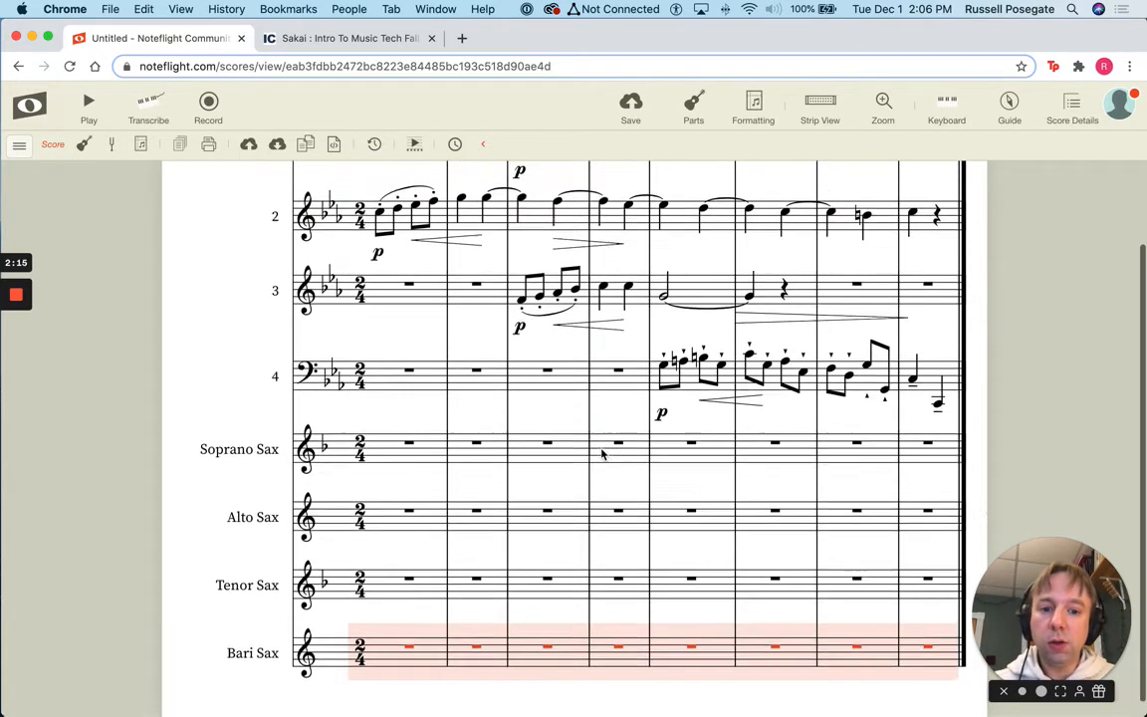
{"action": "scroll", "coordinate": [602, 450], "scroll_direction": "up", "scroll_amount": 3}
{"action": "left_click", "coordinate": [90, 102]}
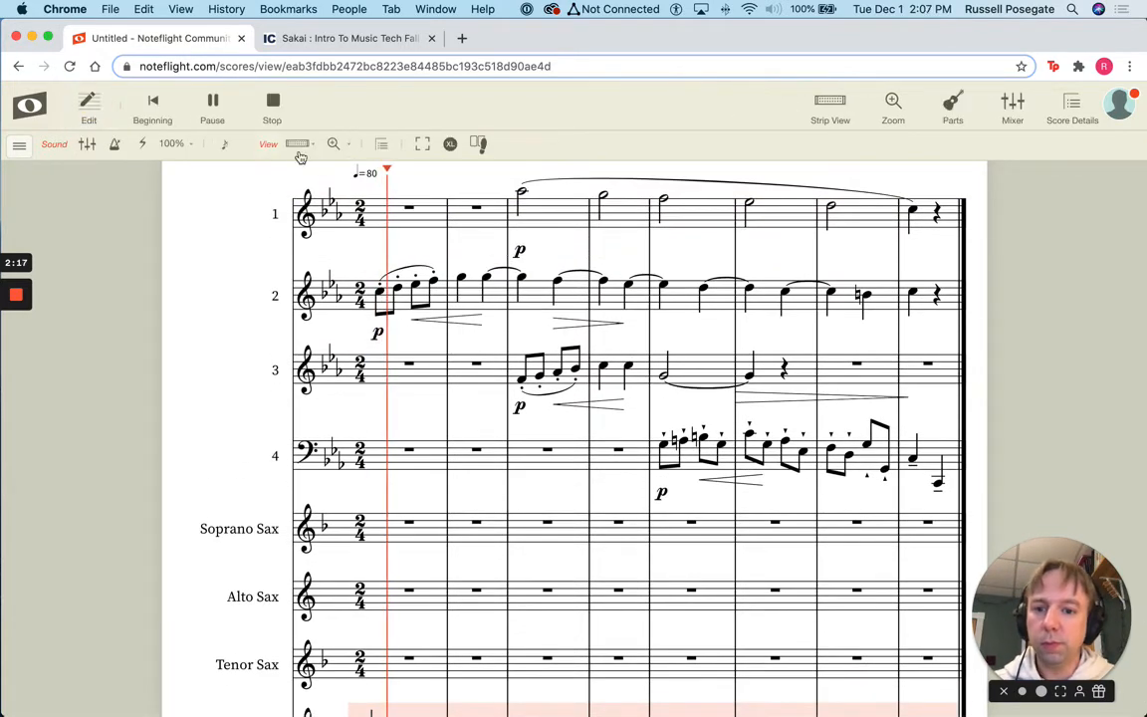
{"action": "key", "text": "space"}
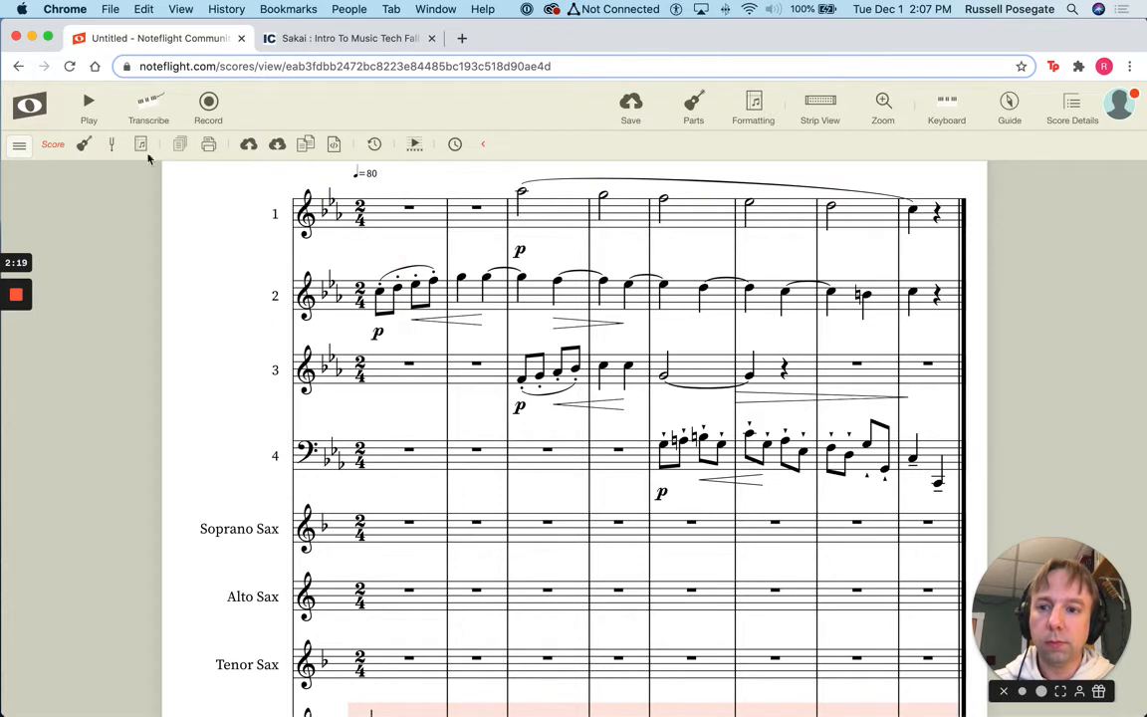
{"action": "left_click", "coordinate": [89, 102]}
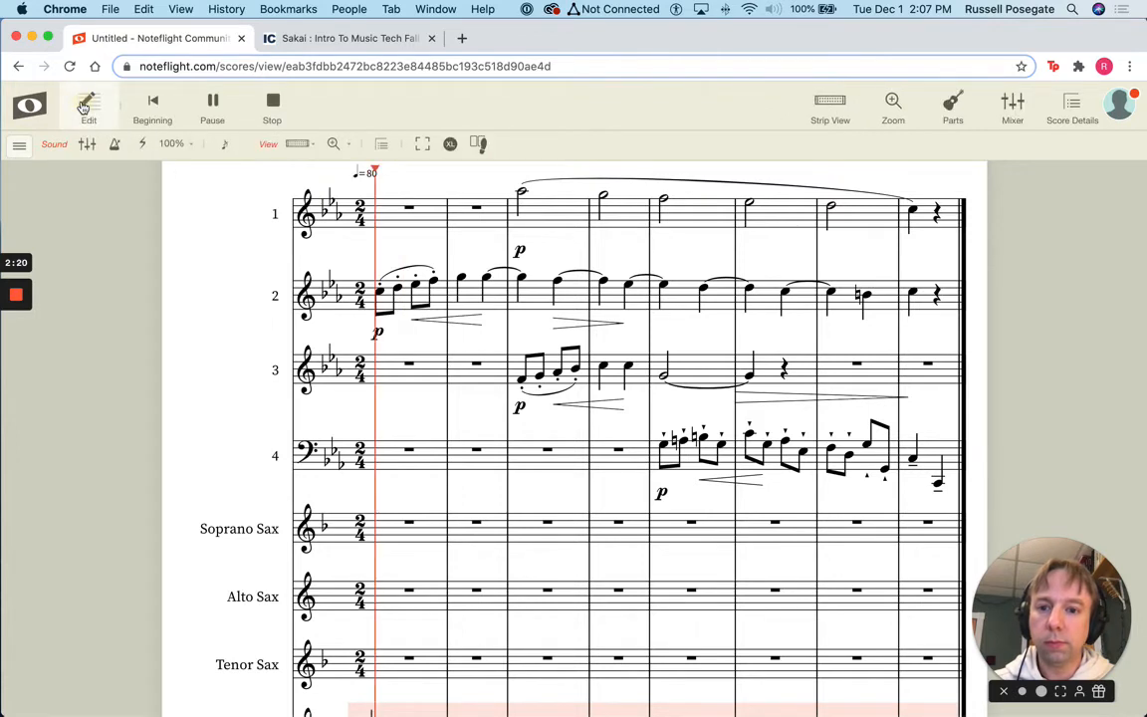
{"action": "left_click", "coordinate": [269, 106]}
{"action": "left_click", "coordinate": [366, 217]}
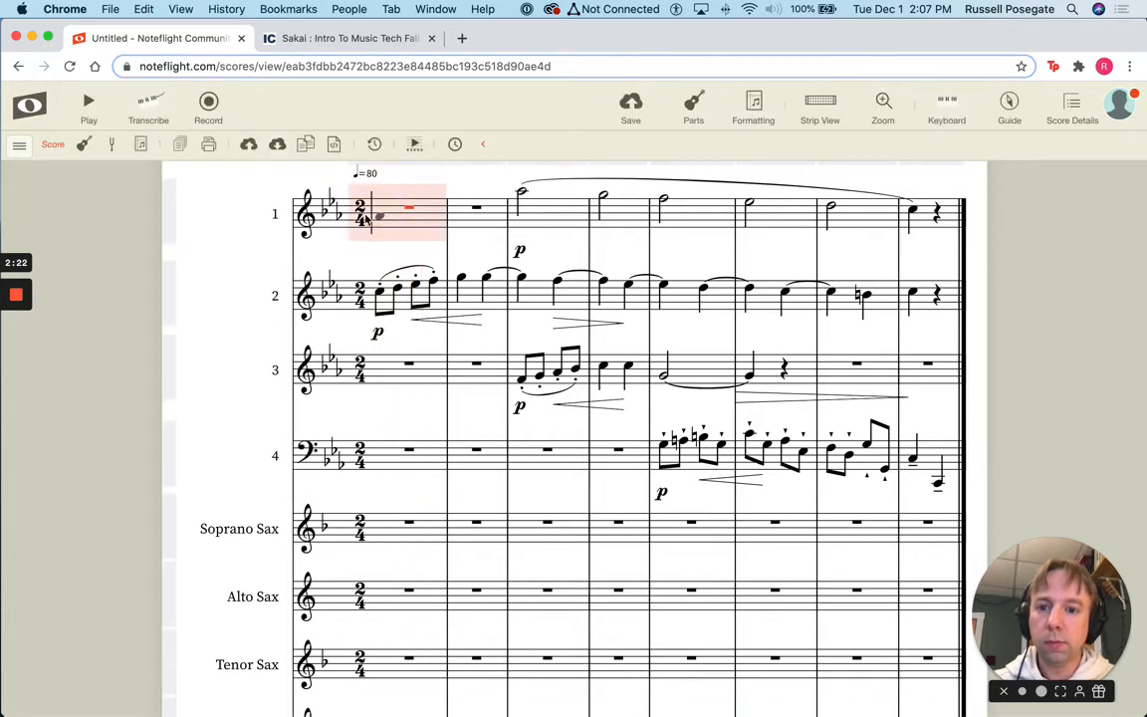
Confirm the time signature settings at staff 1's first measure
{"action": "double_click", "coordinate": [365, 215]}
{"action": "left_click", "coordinate": [438, 392]}
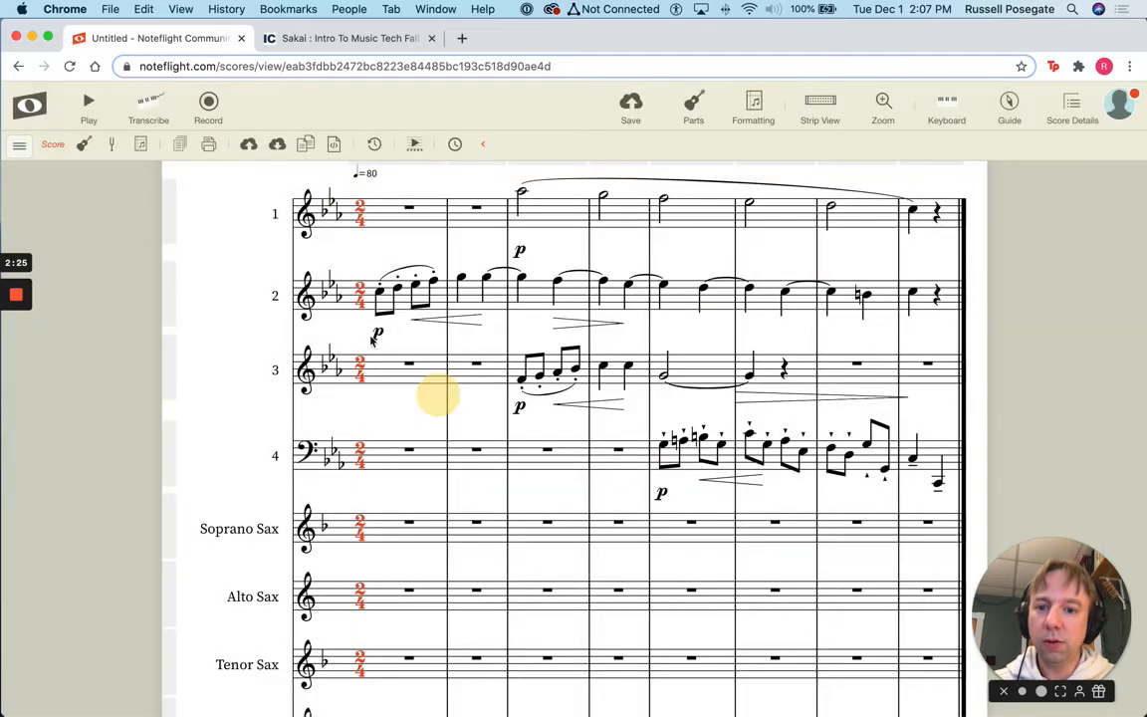
{"action": "left_click", "coordinate": [212, 197]}
Play the score through to the end, then select staff 1 from first to last measure
{"action": "left_click", "coordinate": [87, 102]}
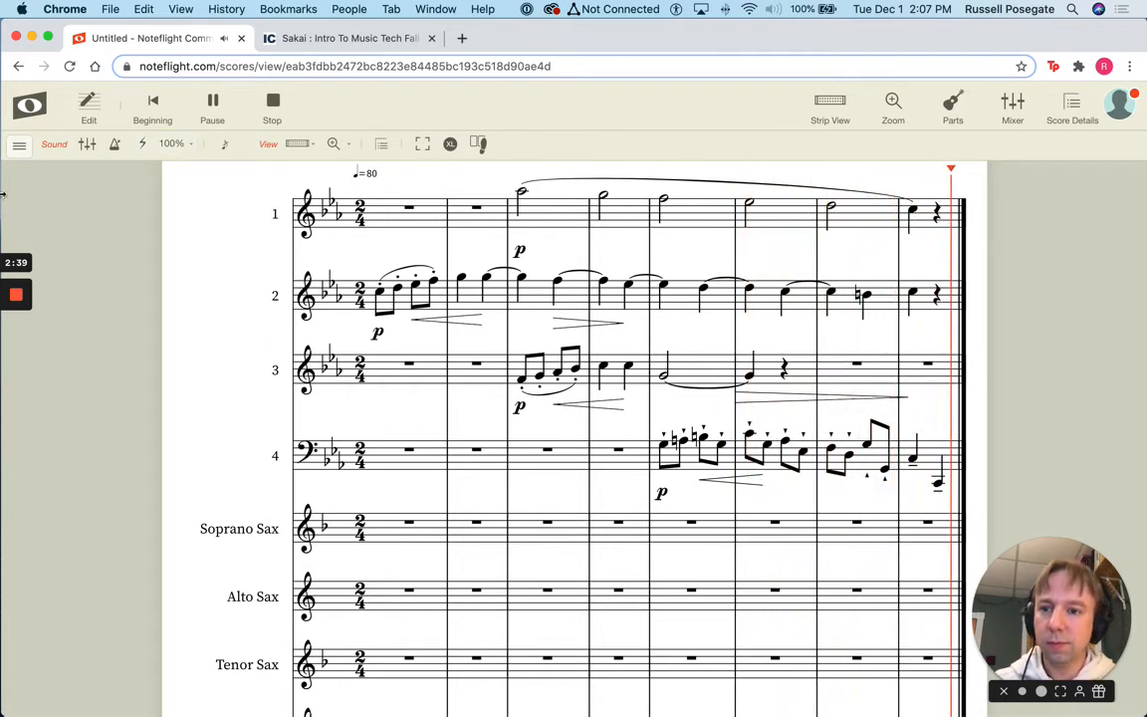
{"action": "left_click", "coordinate": [211, 101]}
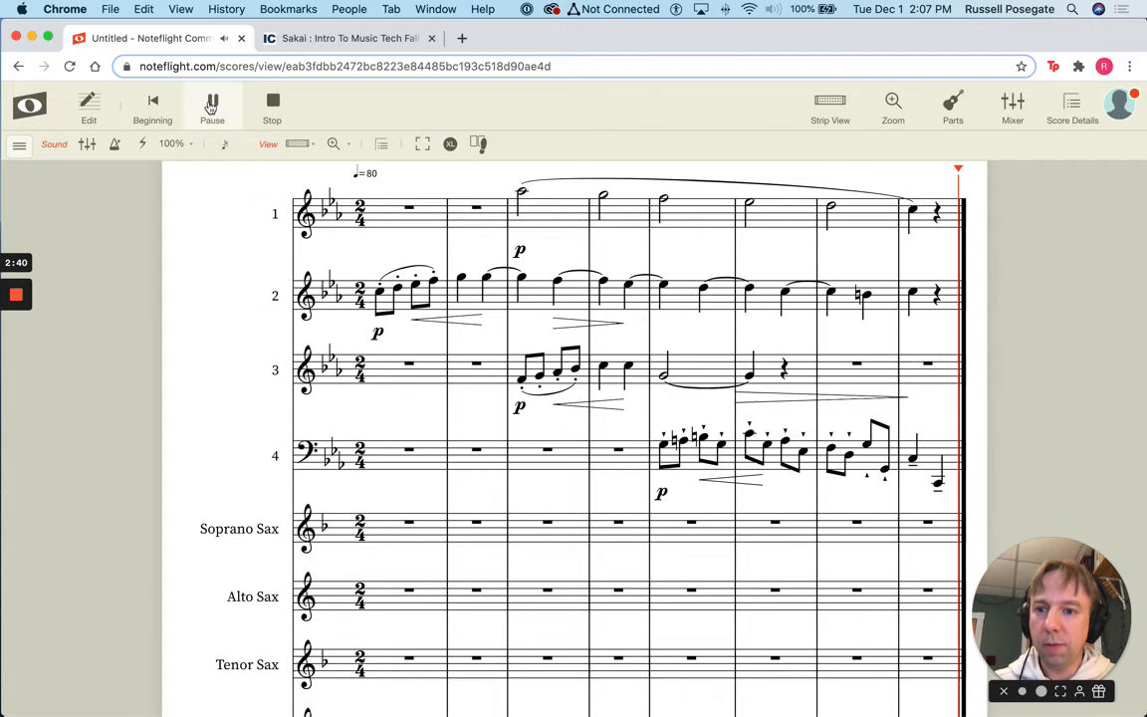
{"action": "left_click", "coordinate": [267, 104]}
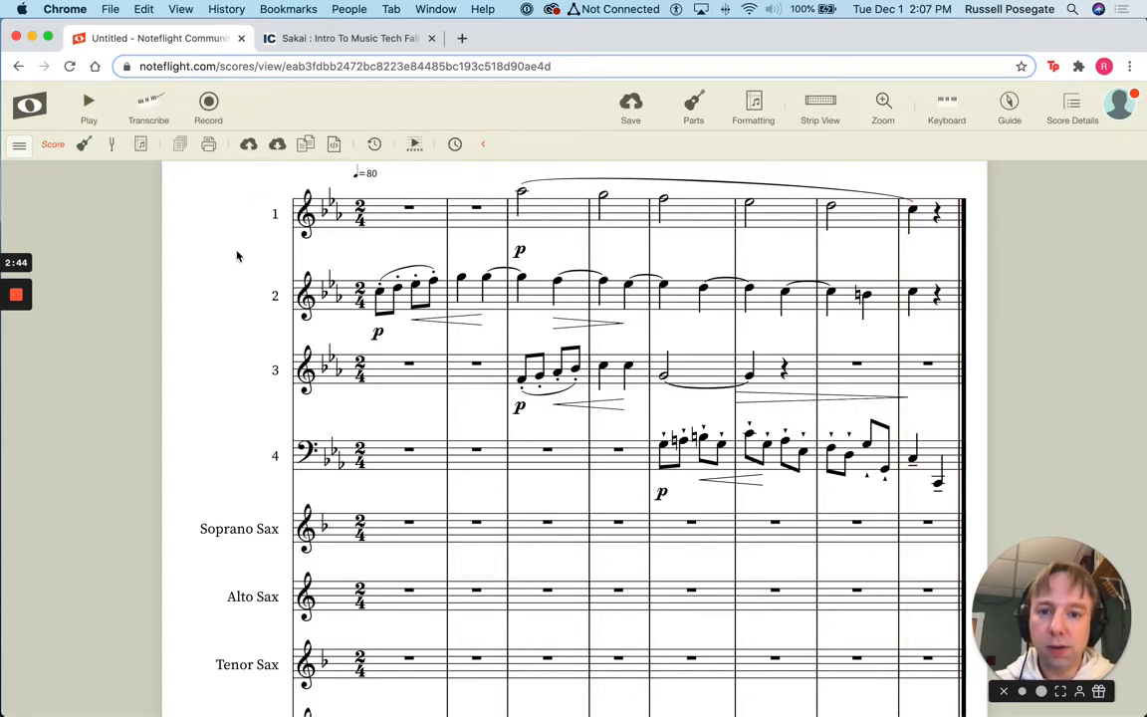
{"action": "left_click", "coordinate": [394, 215]}
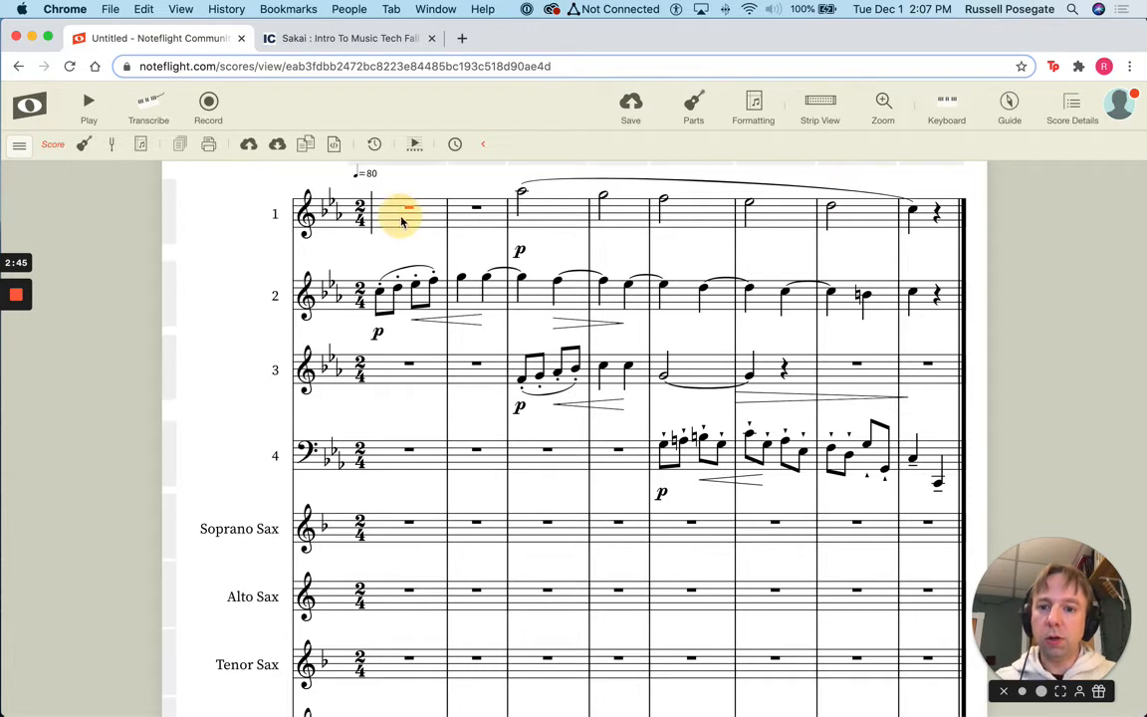
{"action": "left_click", "coordinate": [943, 227], "text": "shift"}
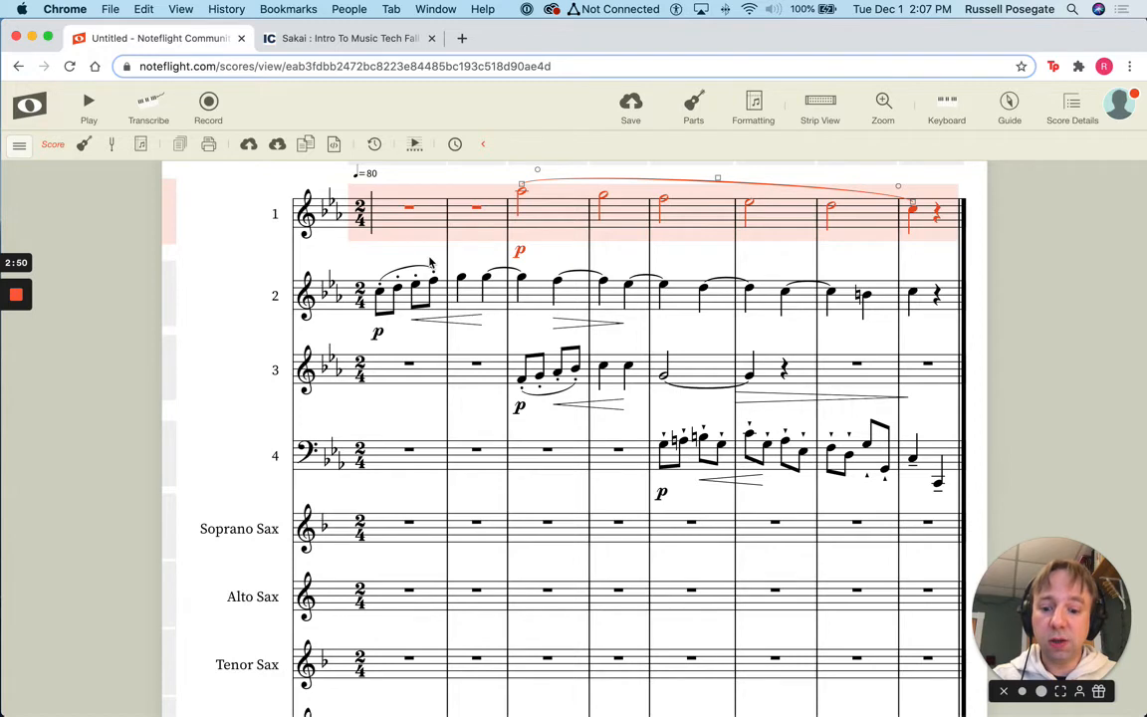
Copy staff 1's music into the Soprano Sax staff and move its p dynamic closer
{"action": "key", "text": "ctrl+c"}
{"action": "left_click", "coordinate": [384, 528]}
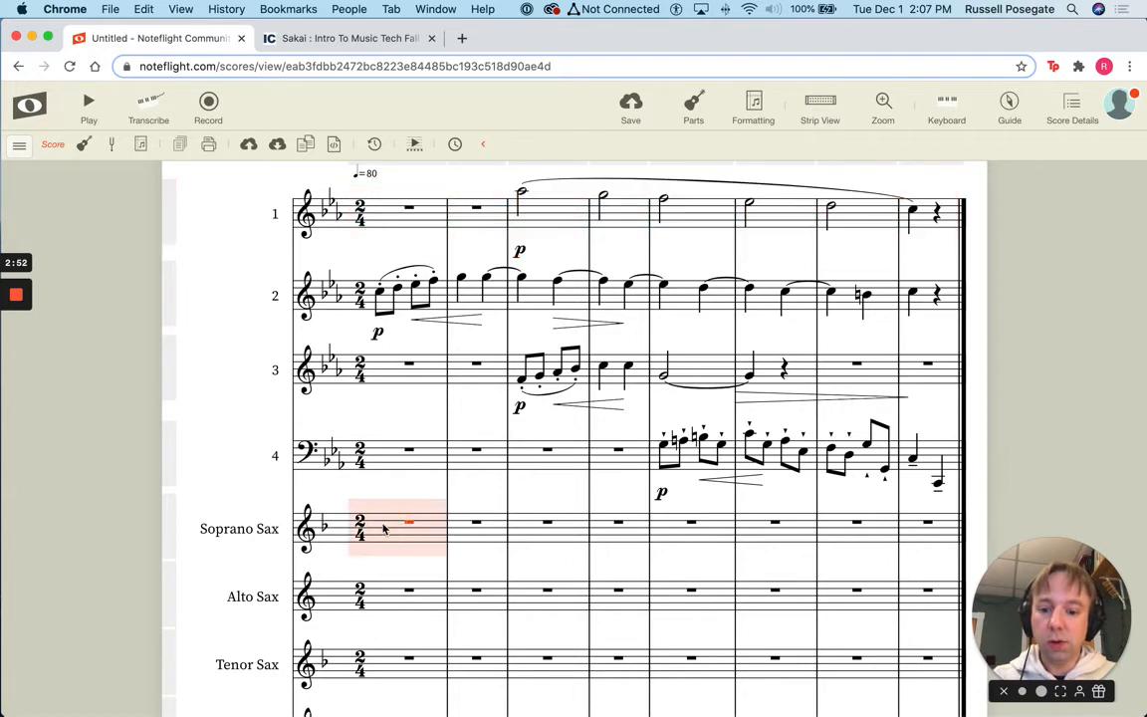
{"action": "key", "text": "ctrl+v"}
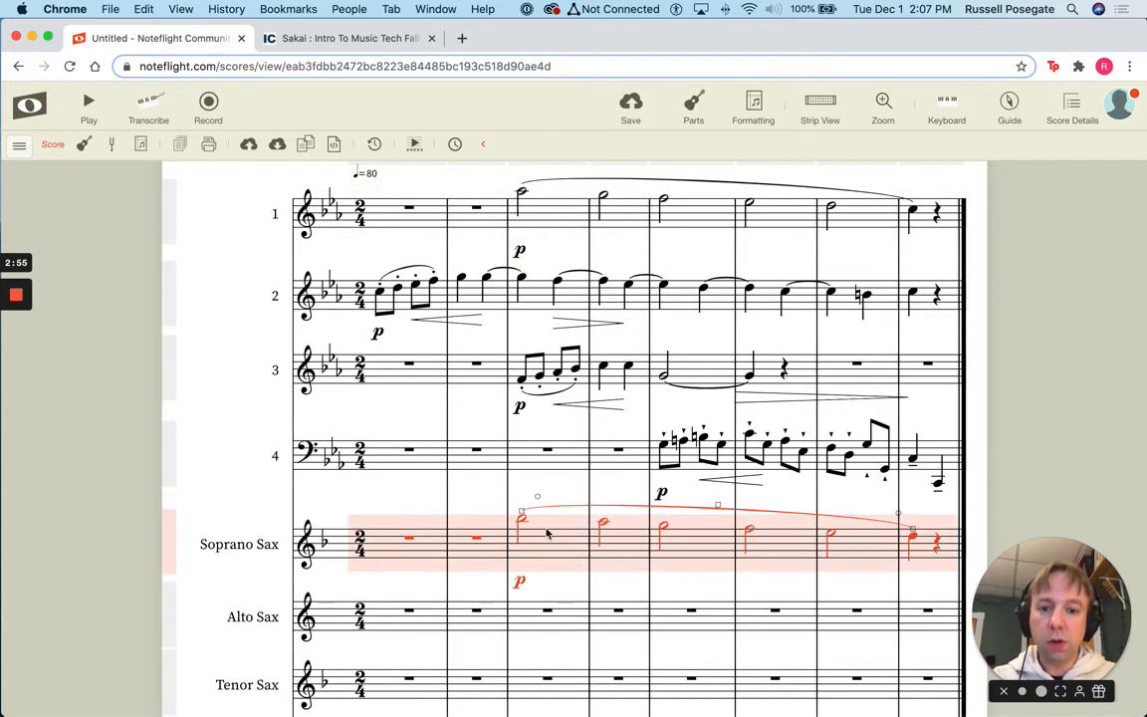
{"action": "left_click", "coordinate": [447, 588]}
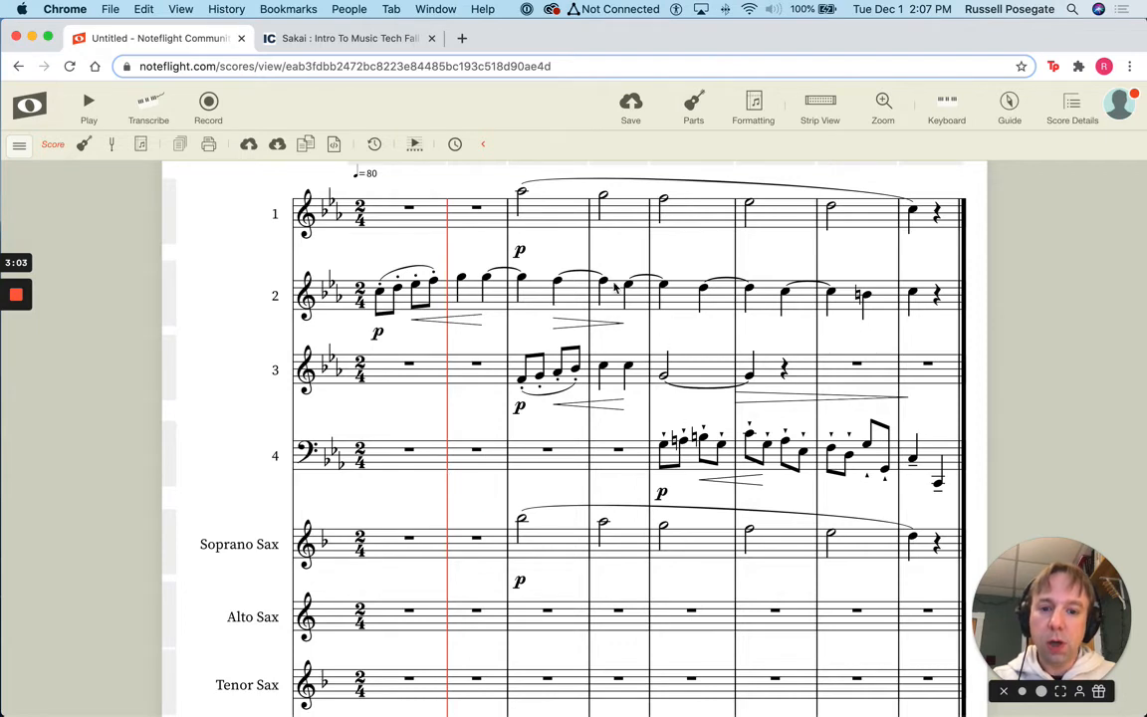
{"action": "left_click_drag", "start_coordinate": [522, 587], "coordinate": [520, 567]}
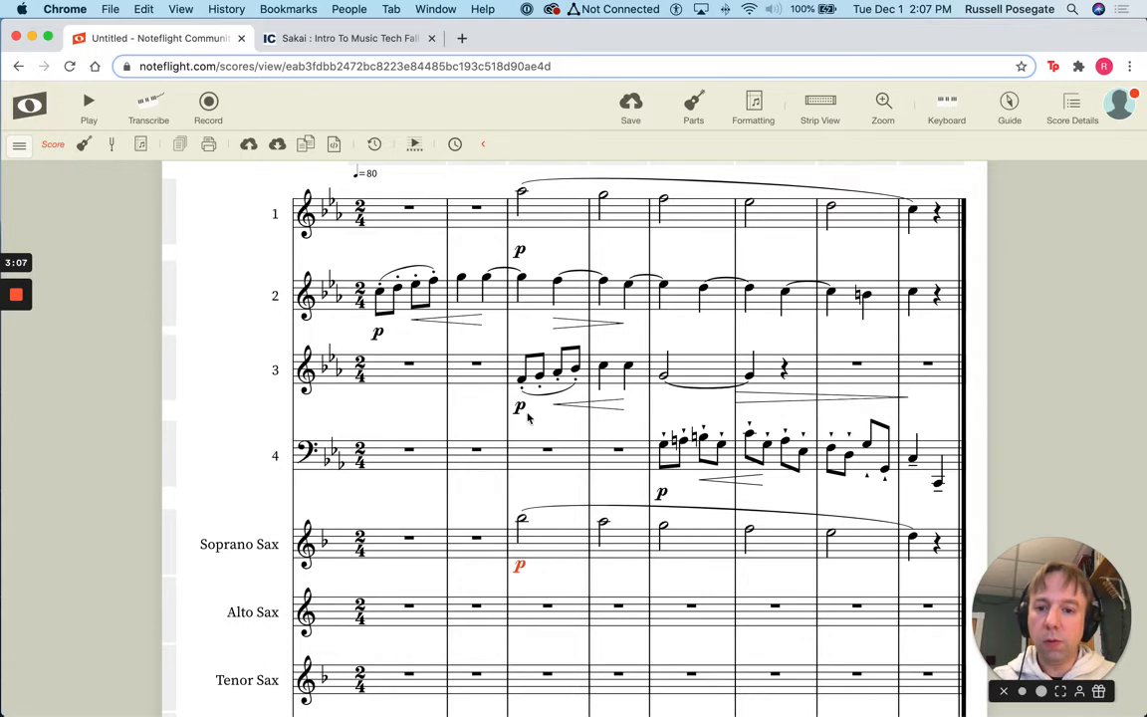
Copy staff 2's music into the Alto Sax staff from measure 1
{"action": "left_click", "coordinate": [406, 311]}
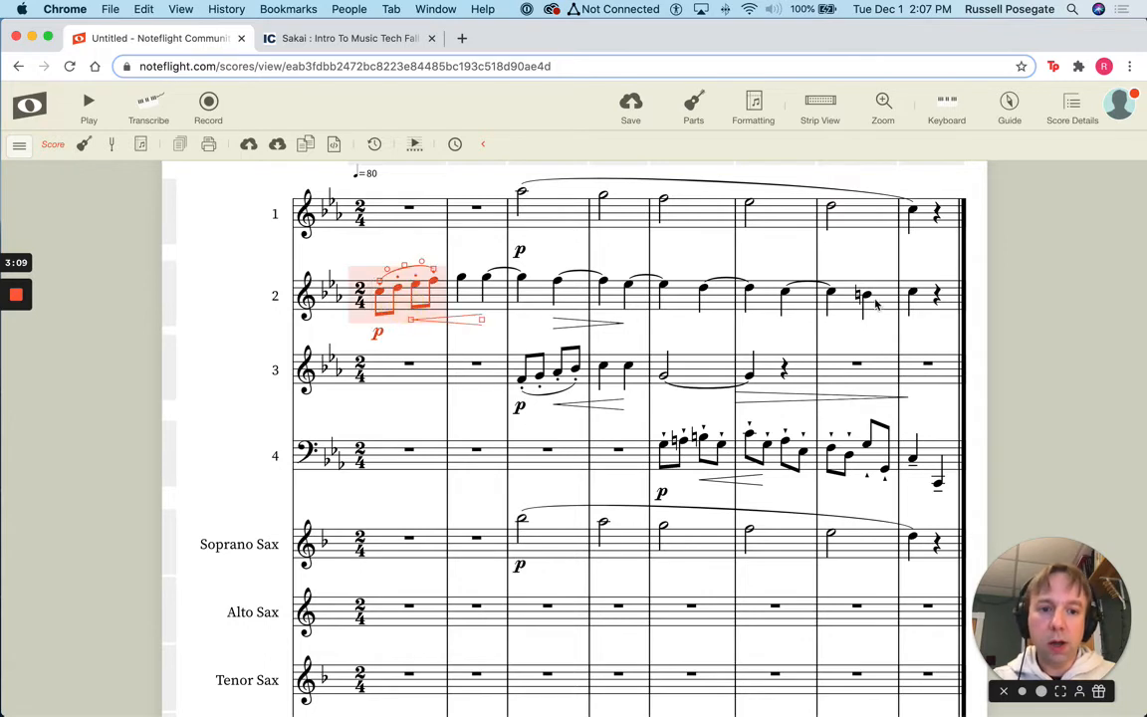
{"action": "left_click", "coordinate": [940, 303], "text": "shift"}
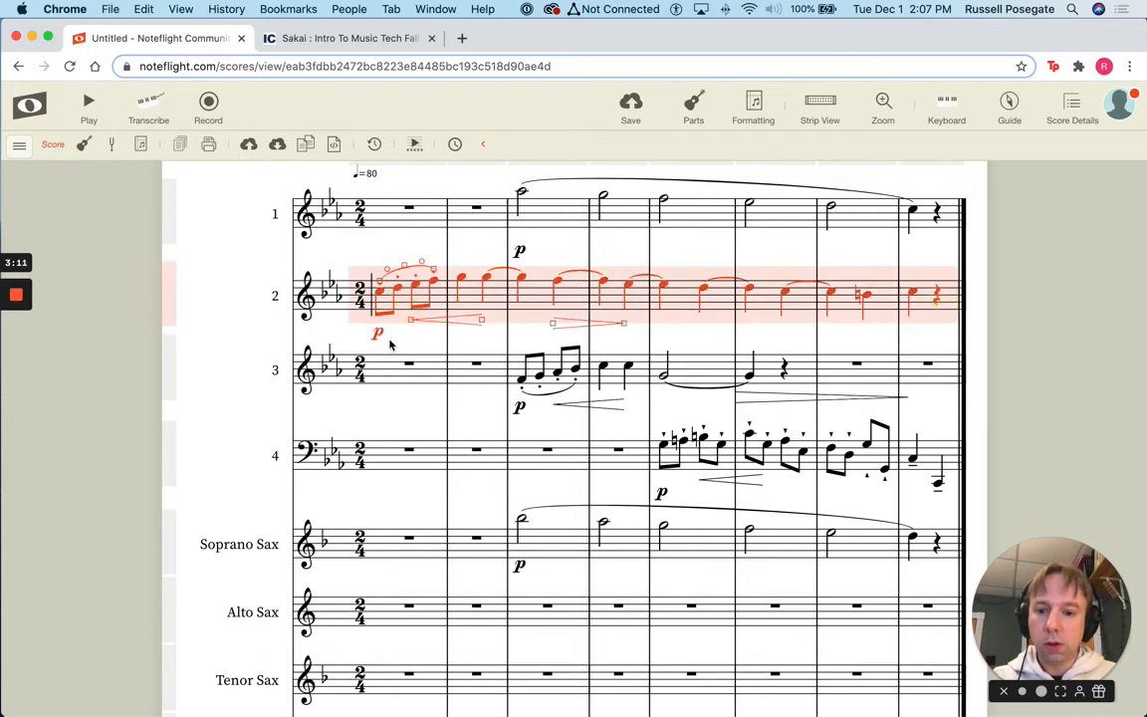
{"action": "left_click", "coordinate": [382, 612]}
{"action": "key", "text": "super+v"}
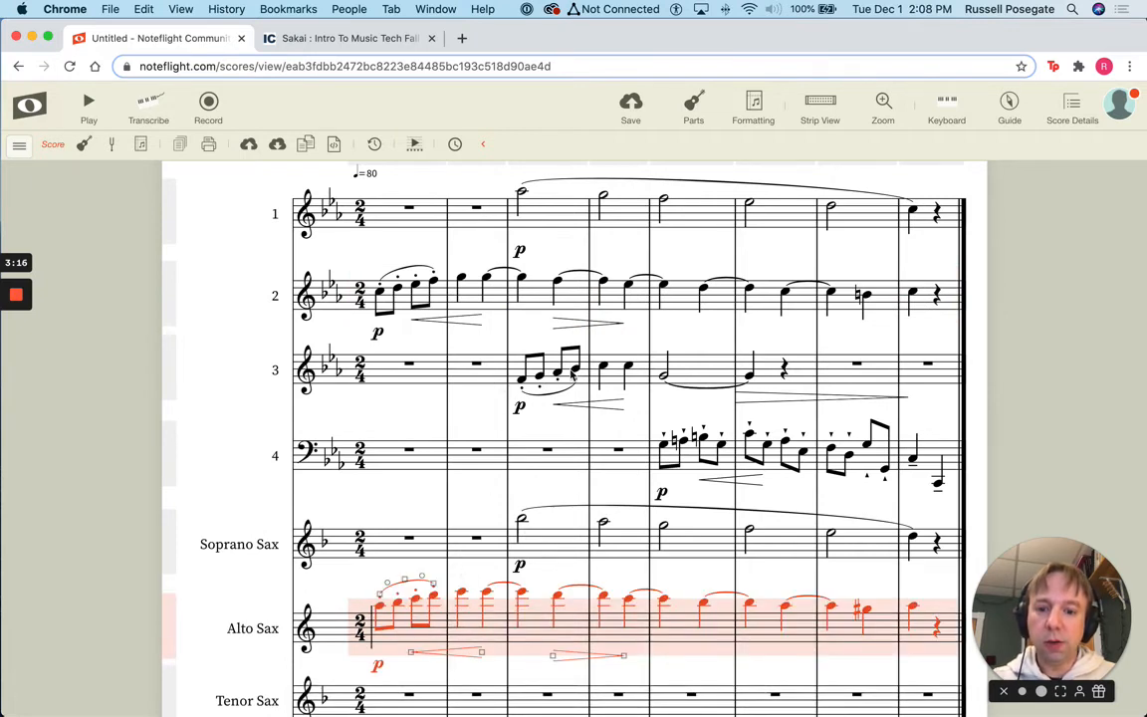
Copy staff 3's passage from measure 3 into the Tenor Sax staff
{"action": "left_click", "coordinate": [535, 376]}
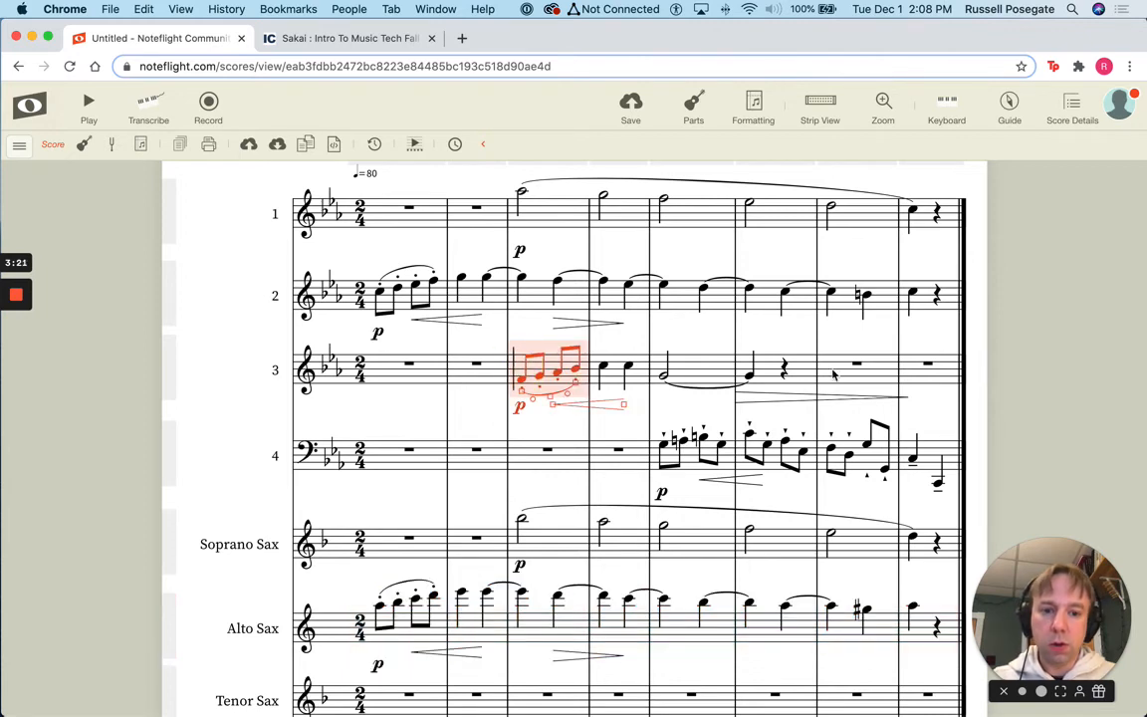
{"action": "left_click", "coordinate": [909, 377], "text": "shift"}
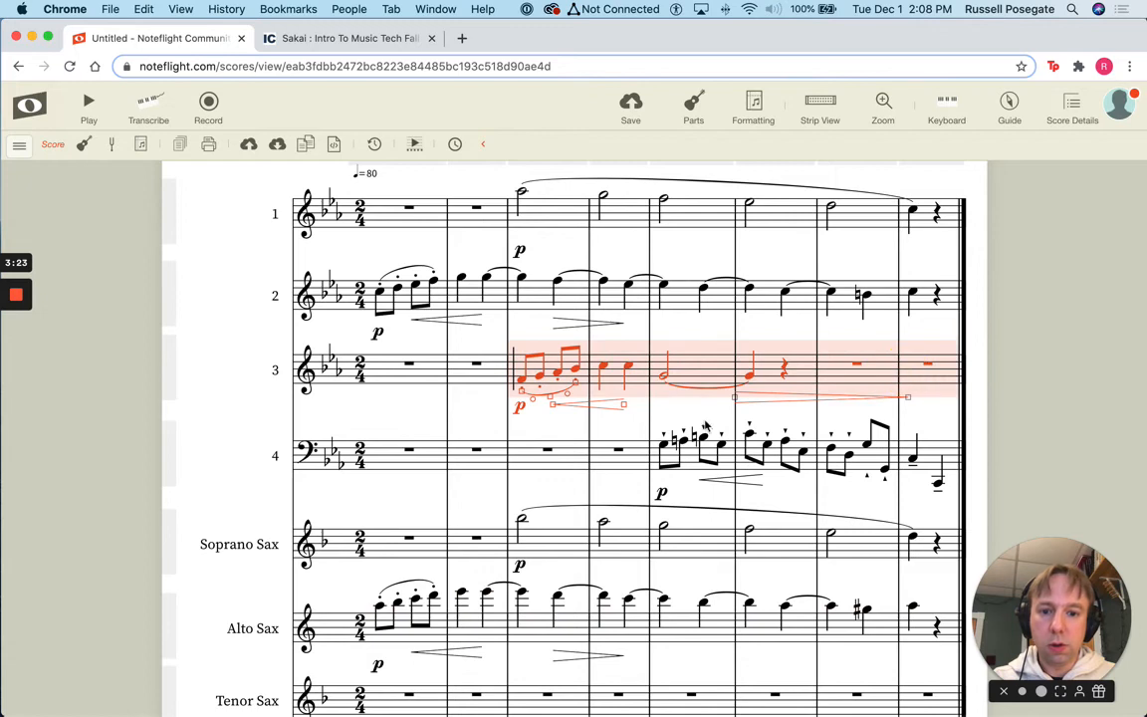
{"action": "left_click", "coordinate": [557, 695]}
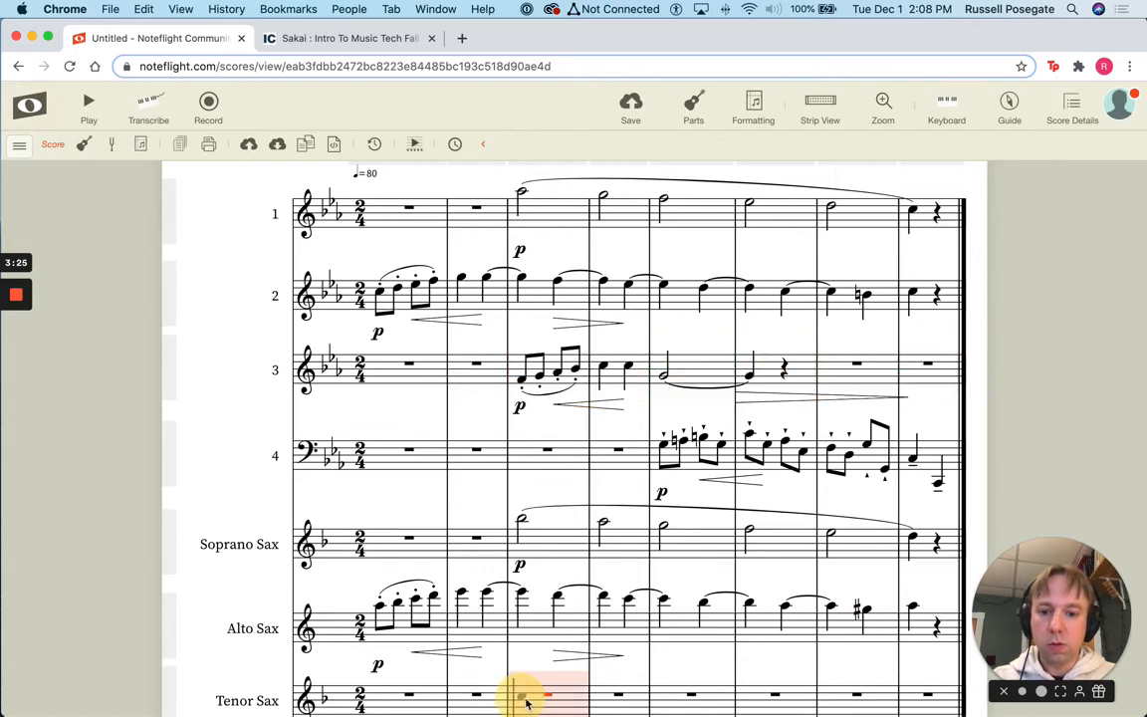
{"action": "key", "text": "super+v"}
Copy staff 4's music from measure 5 into the Bari Sax staff
{"action": "scroll", "coordinate": [637, 577], "scroll_direction": "down", "scroll_amount": 3}
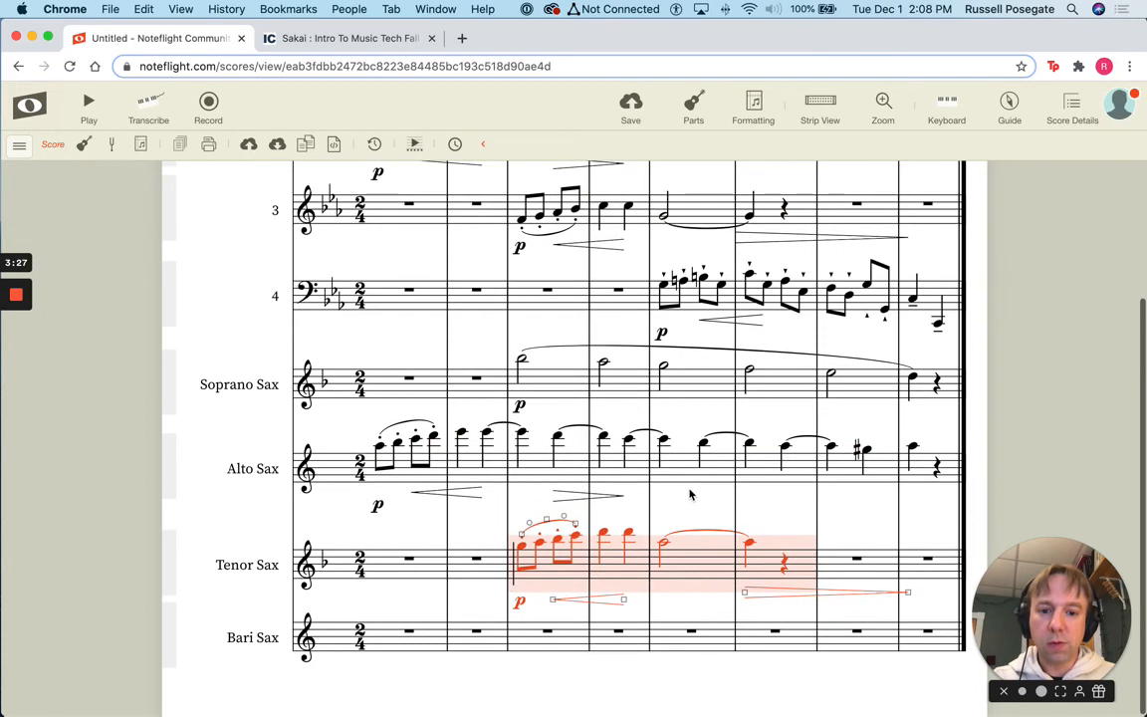
{"action": "left_click", "coordinate": [702, 296]}
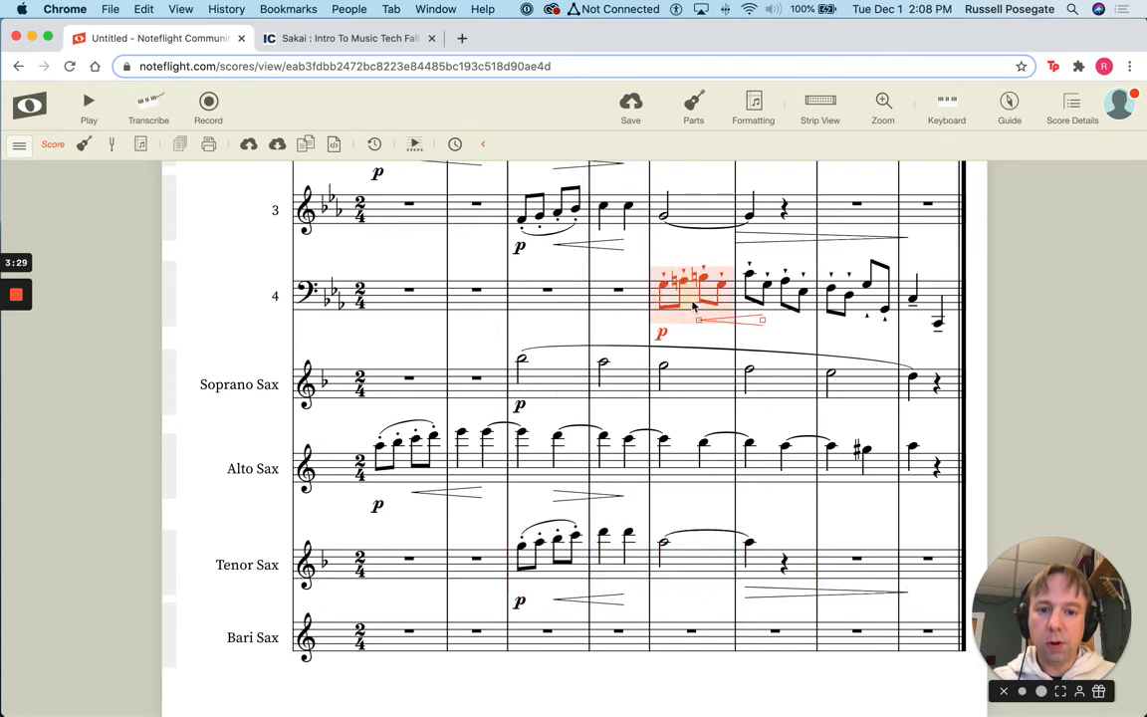
{"action": "left_click", "coordinate": [948, 295], "text": "shift"}
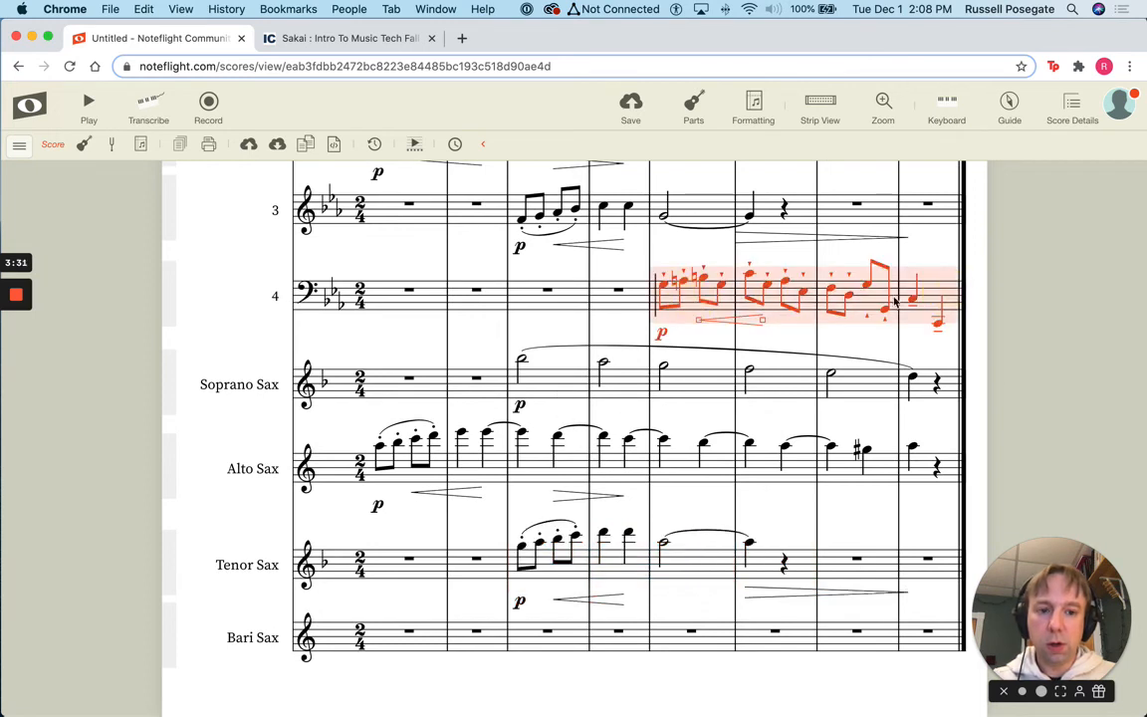
{"action": "left_click", "coordinate": [659, 633]}
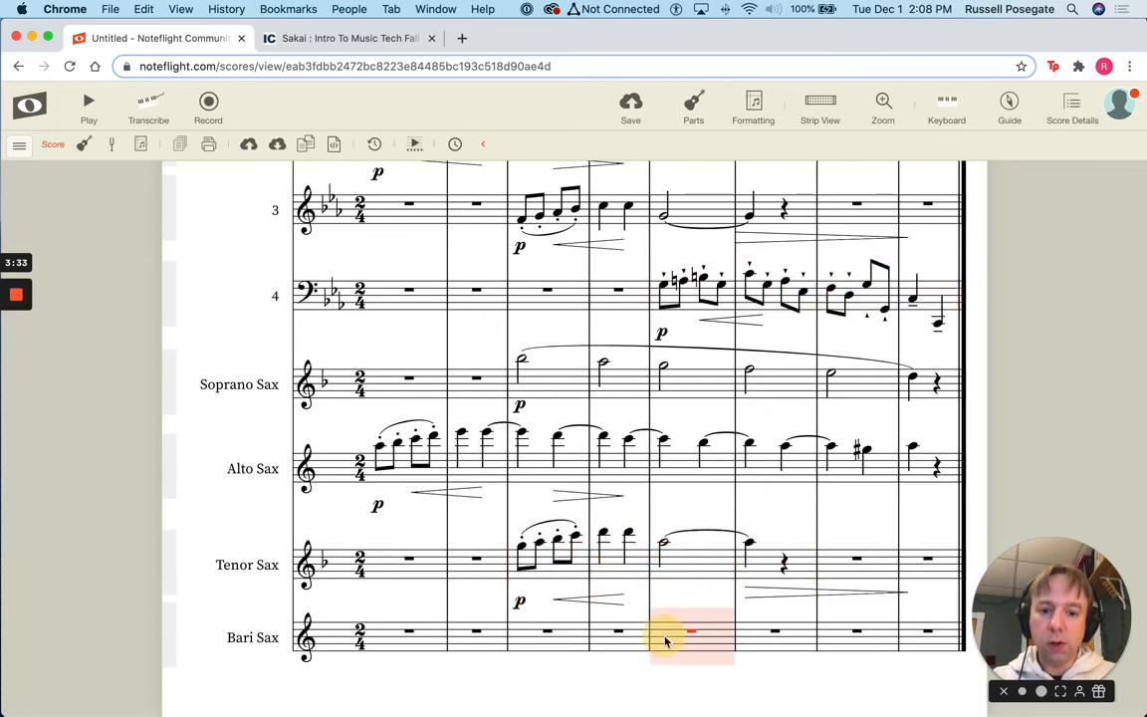
{"action": "key", "text": "super+v"}
{"action": "left_click", "coordinate": [597, 692]}
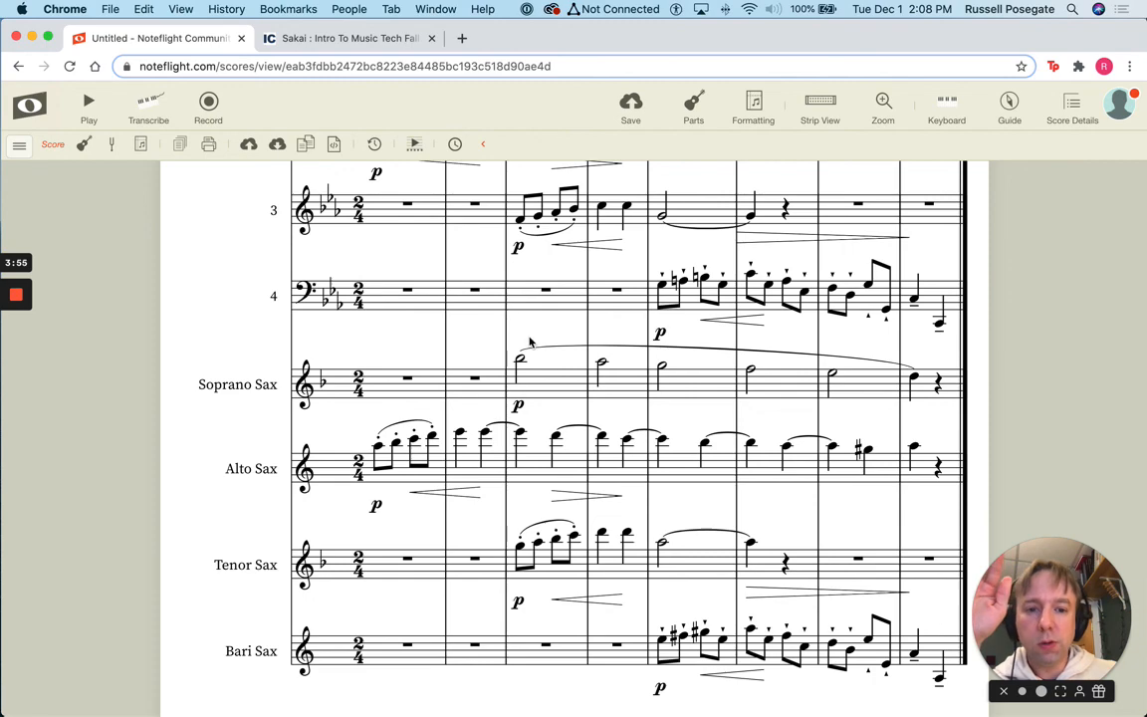
{"action": "scroll", "coordinate": [530, 342], "scroll_direction": "up", "scroll_amount": 5}
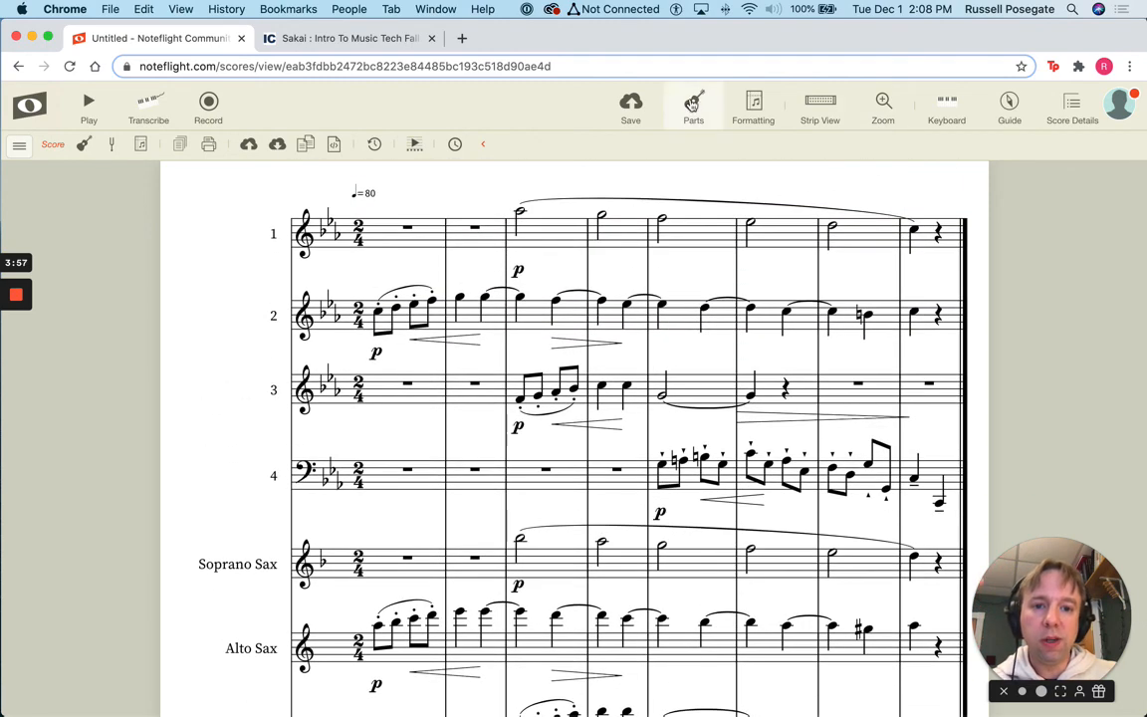
Delete the original parts 1, 2, 3 and 4 from the Parts list
{"action": "left_click", "coordinate": [693, 104]}
{"action": "left_click", "coordinate": [1048, 239]}
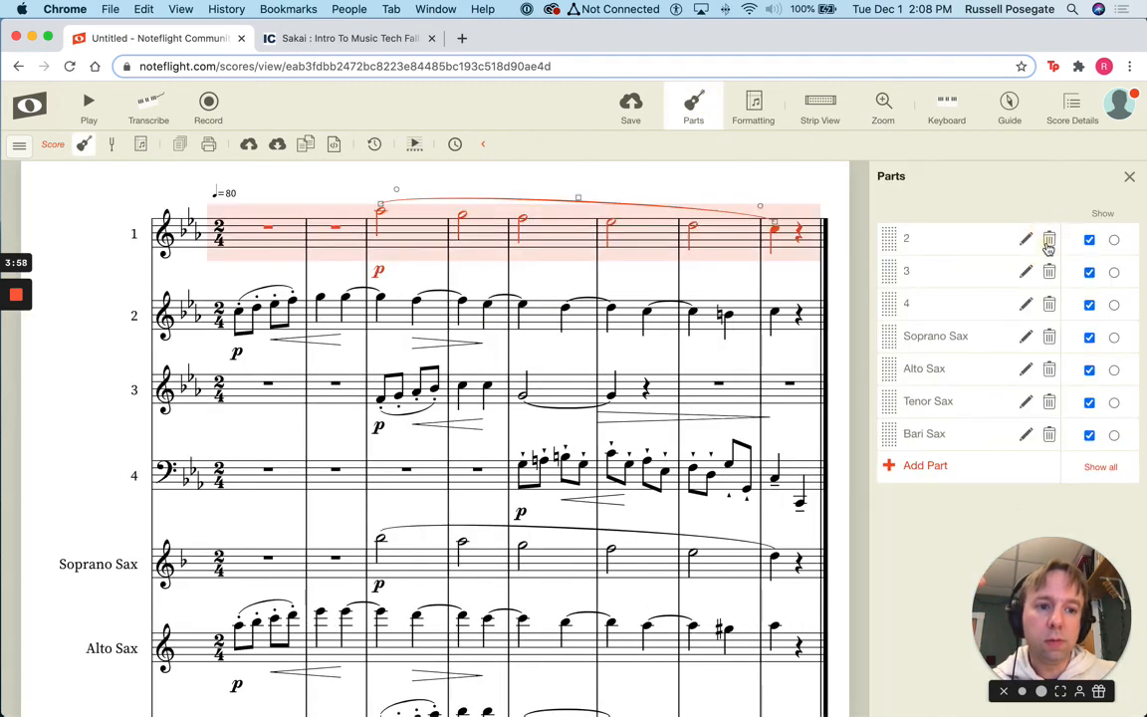
{"action": "left_click", "coordinate": [1048, 240]}
{"action": "left_click", "coordinate": [1048, 240]}
{"action": "left_click", "coordinate": [1048, 240]}
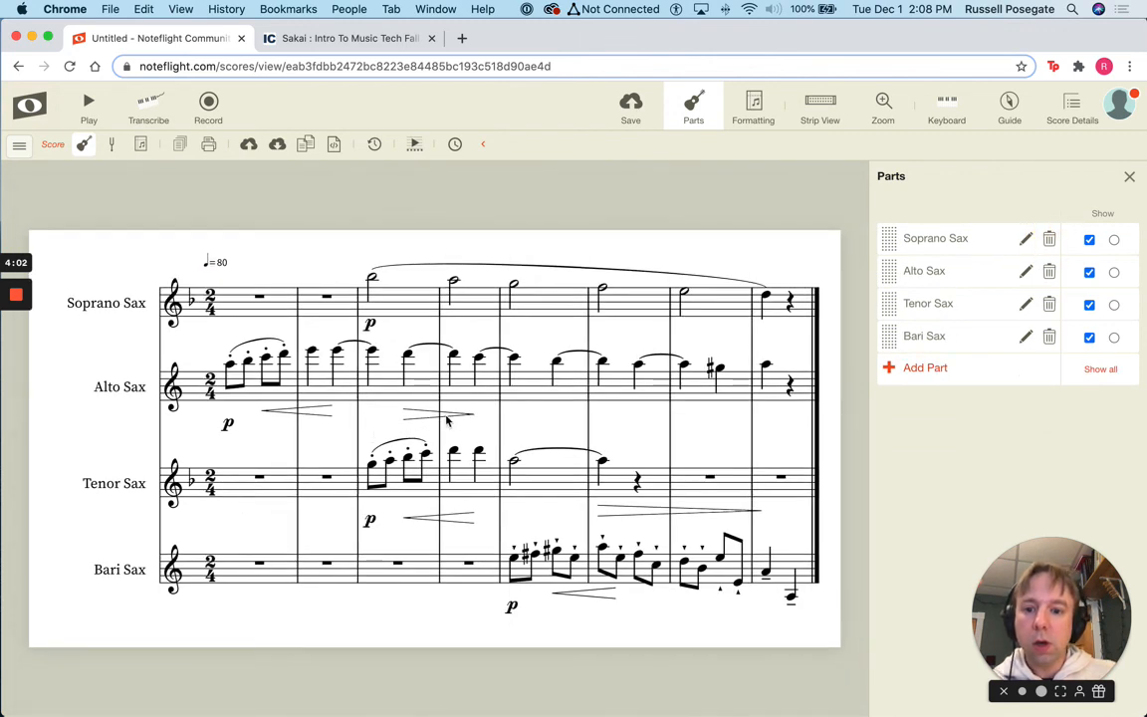
{"action": "mouse_move", "coordinate": [16, 295]}
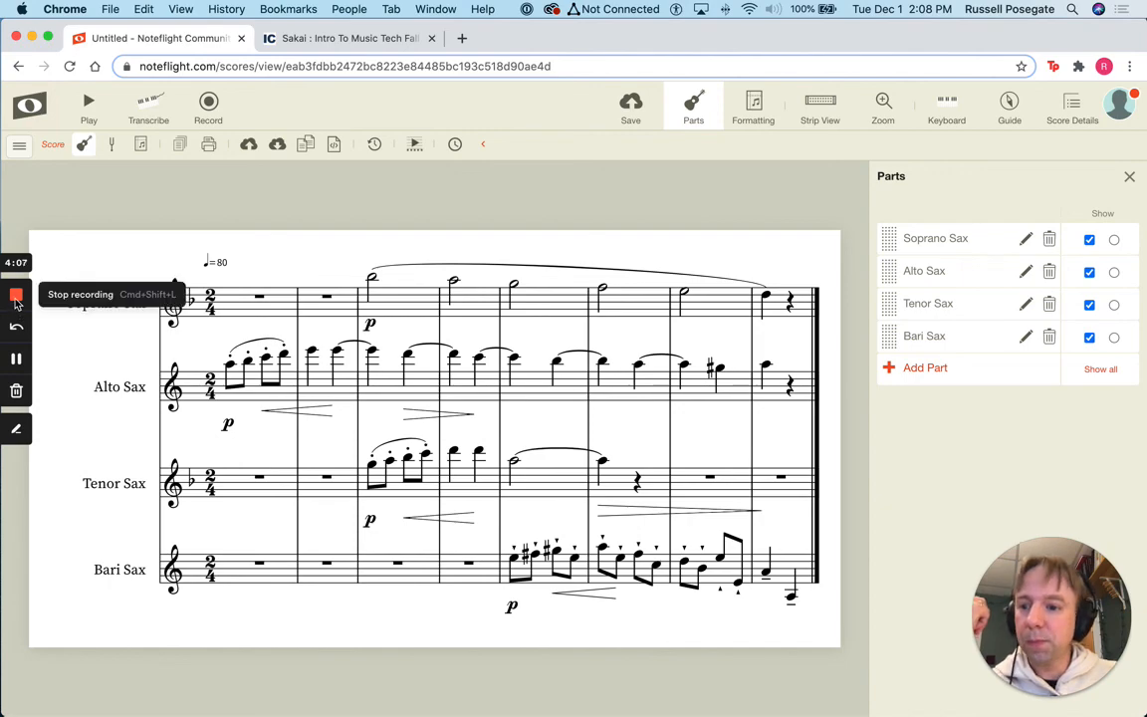